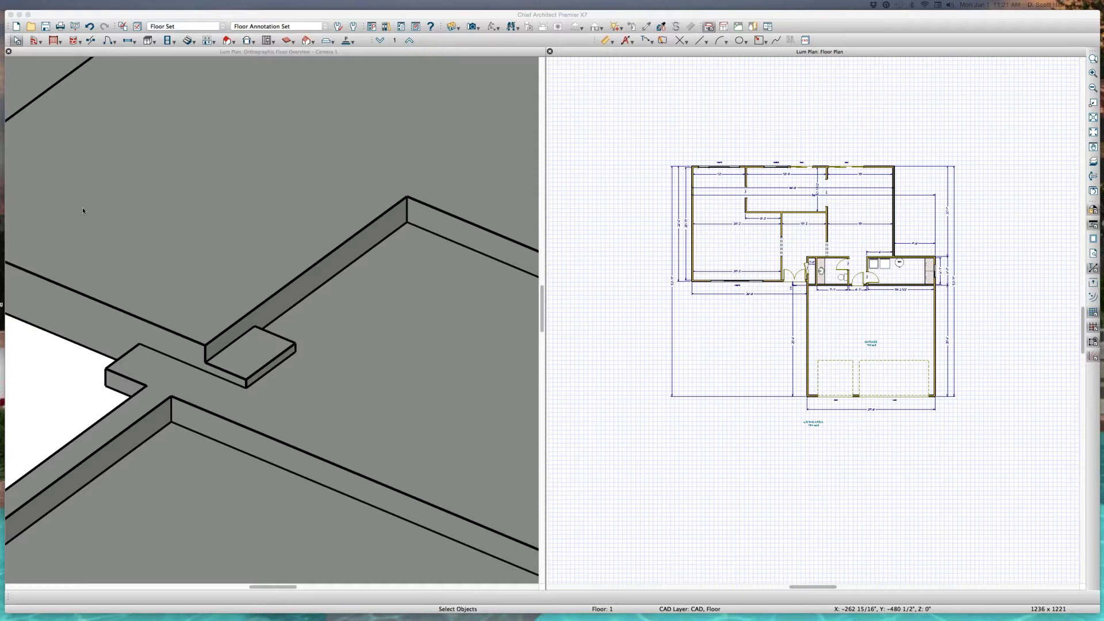
pyautogui.scroll(-2, 260, 250)
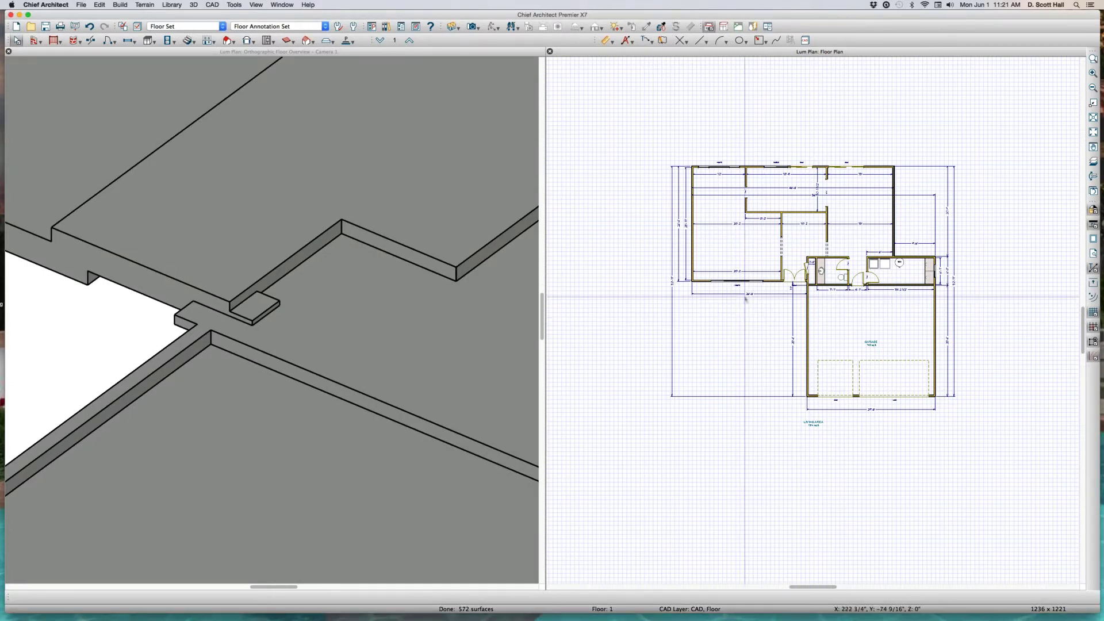
pyautogui.scroll(1, 734, 253)
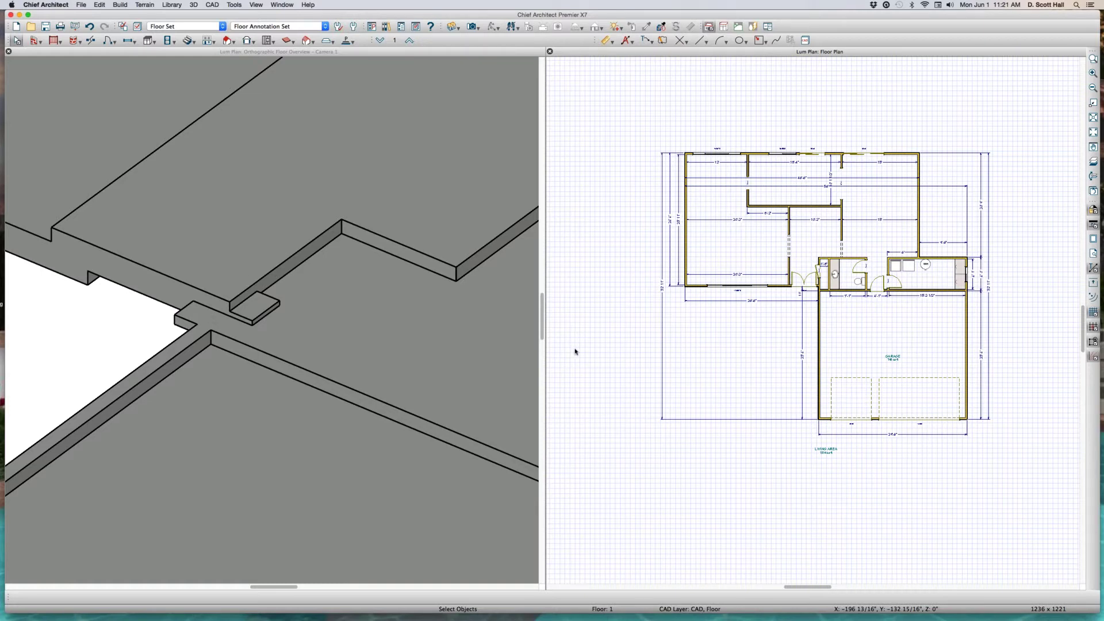
# Switch to Floor 0 and turn on Display for the Slabs layer in Layer Display Options.
pyautogui.press('pagedown')
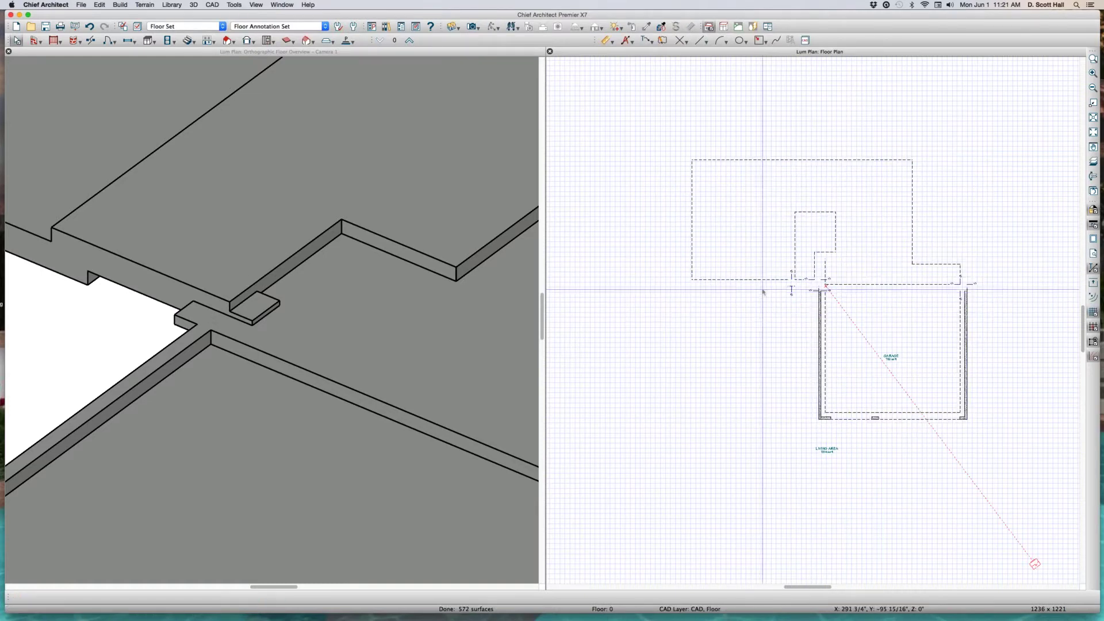
pyautogui.scroll(2, 762, 291)
pyautogui.scroll(-2, 725, 218)
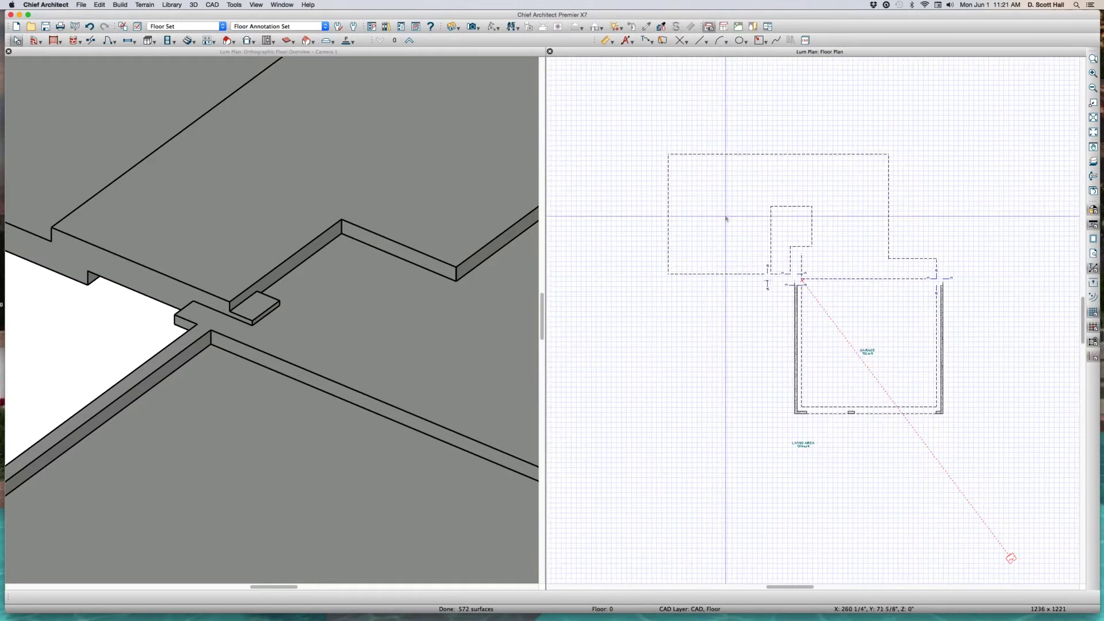
pyautogui.click(717, 204)
pyautogui.press('super+l')
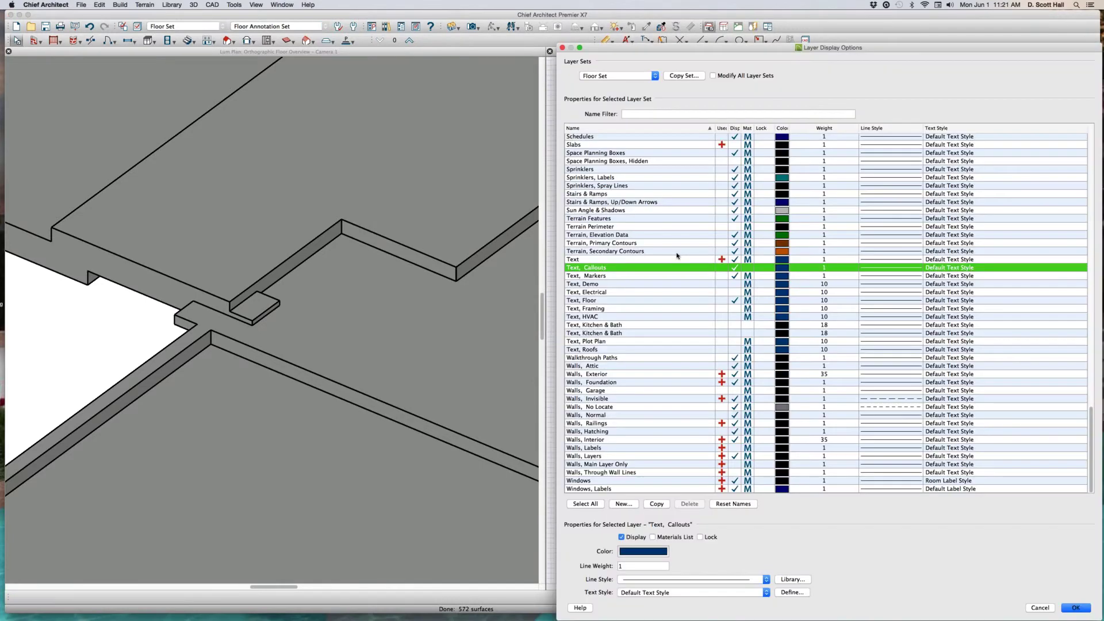
pyautogui.write('sl')
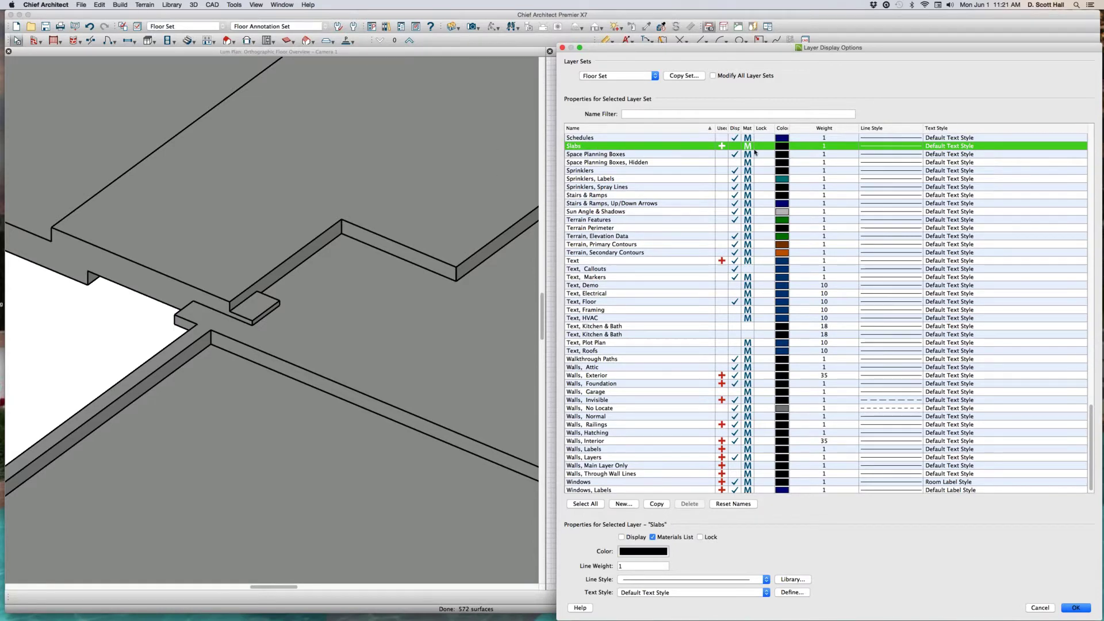
pyautogui.click(734, 146)
pyautogui.press('Return')
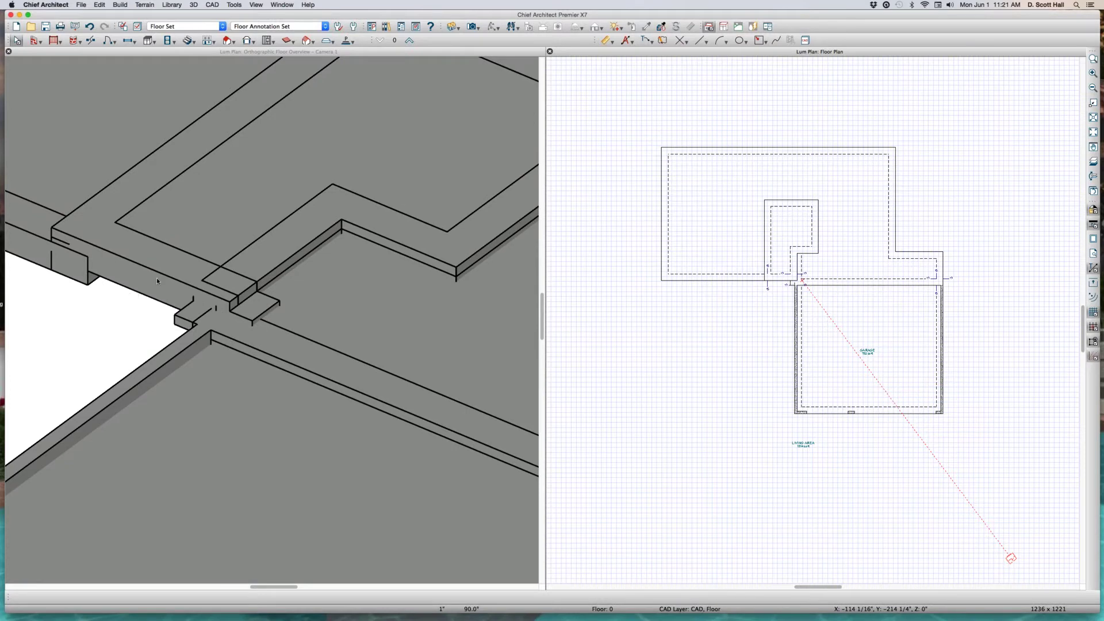
pyautogui.scroll(3, 157, 279)
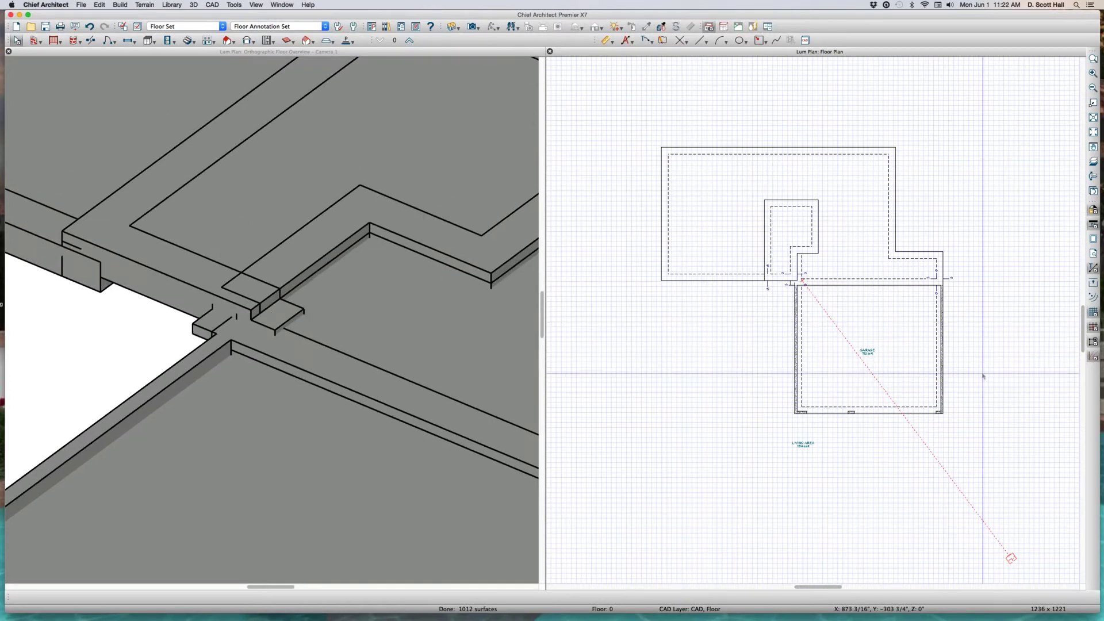
# On Floor 1, check the small L-shaped room's stem wall top and close without changes.
pyautogui.click(785, 227)
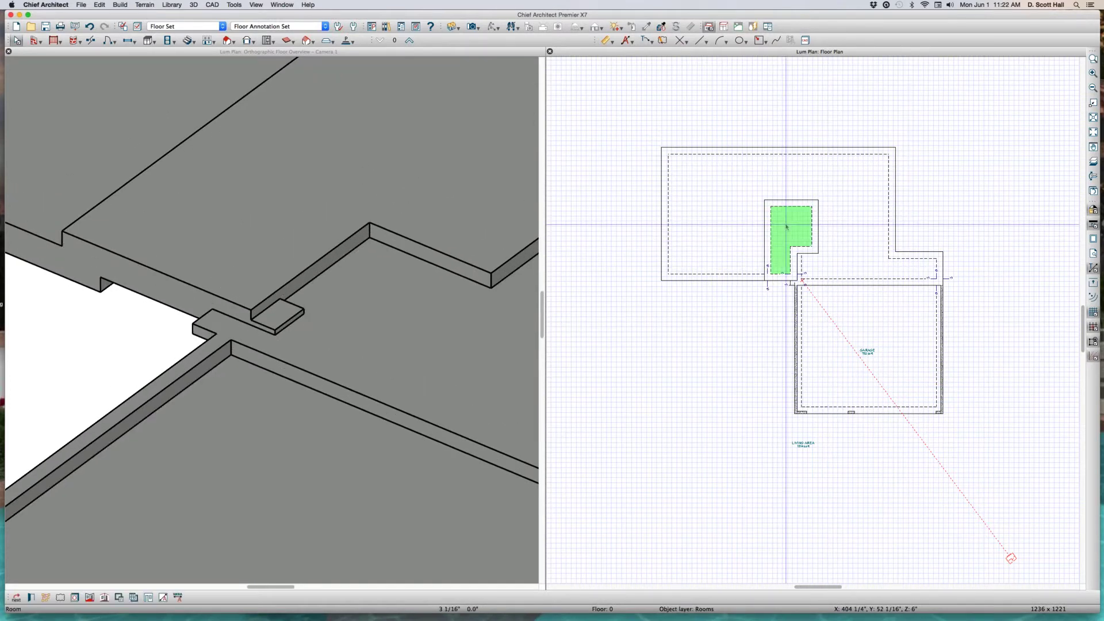
pyautogui.press('pageup')
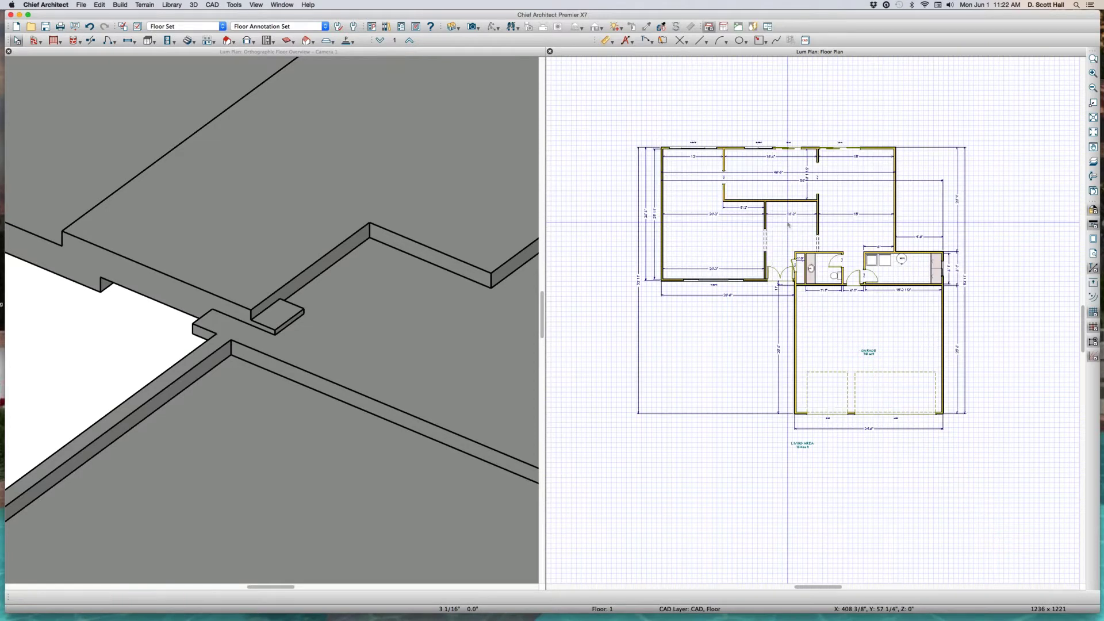
pyautogui.doubleClick(802, 255)
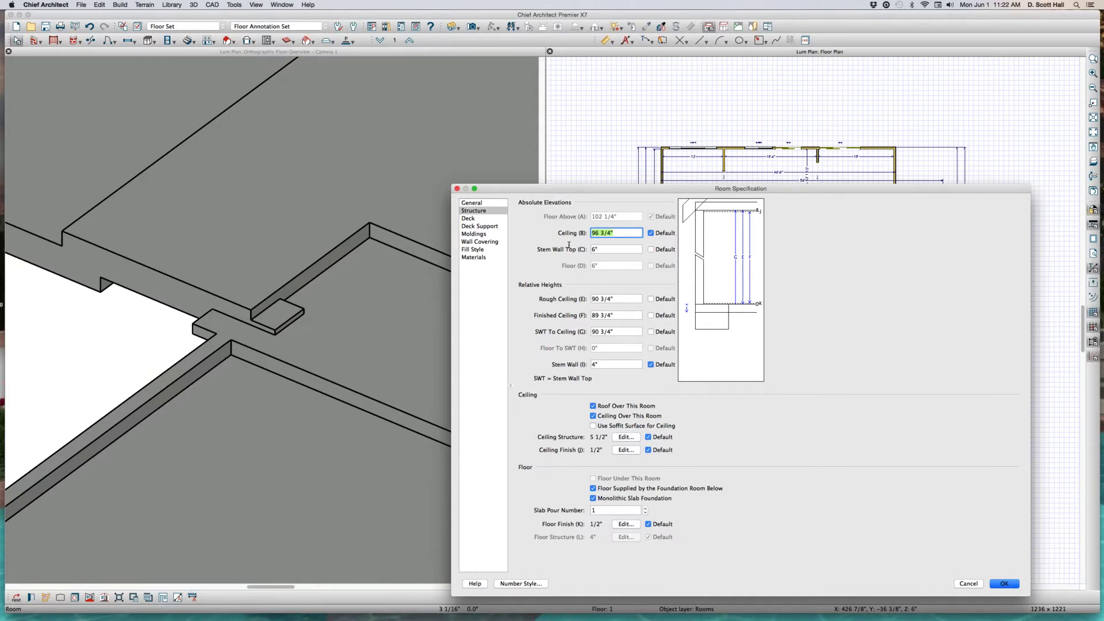
pyautogui.press('Tab')
pyautogui.press('Return')
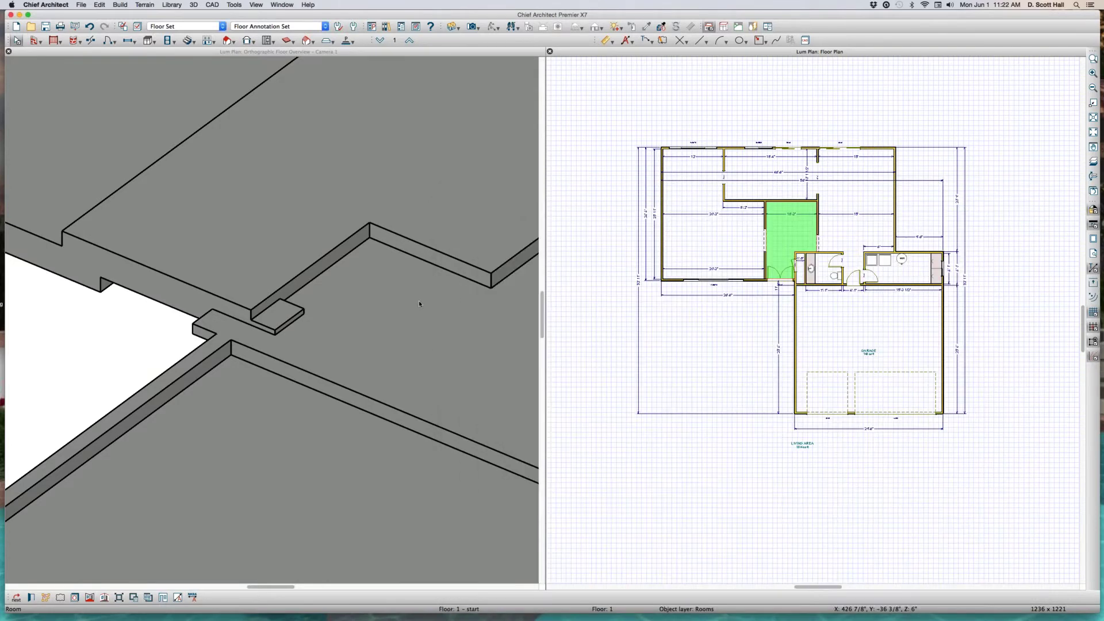
pyautogui.scroll(-5, 220, 281)
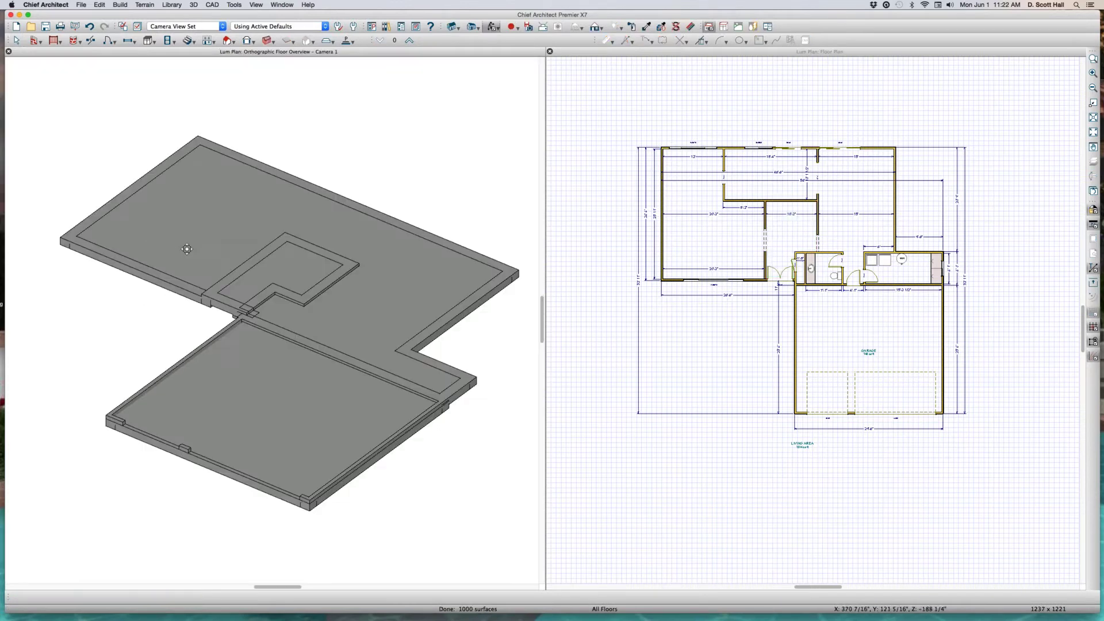
pyautogui.scroll(6, 206, 308)
pyautogui.scroll(1, 301, 293)
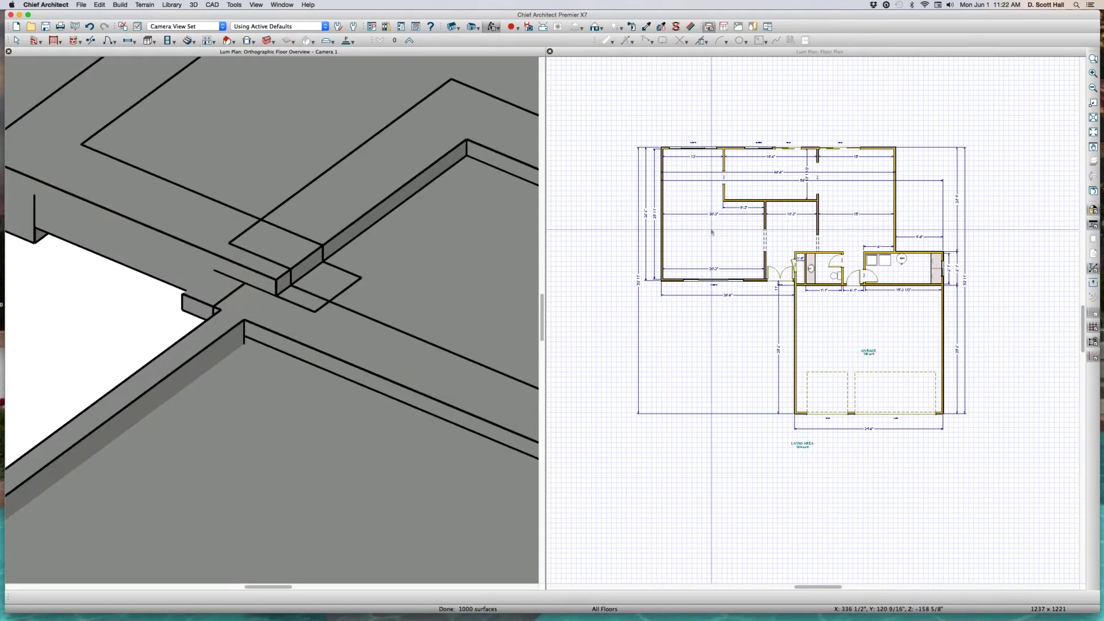
# Set the large left room's Stem Wall Top (C) to 6 inches.
pyautogui.click(741, 250)
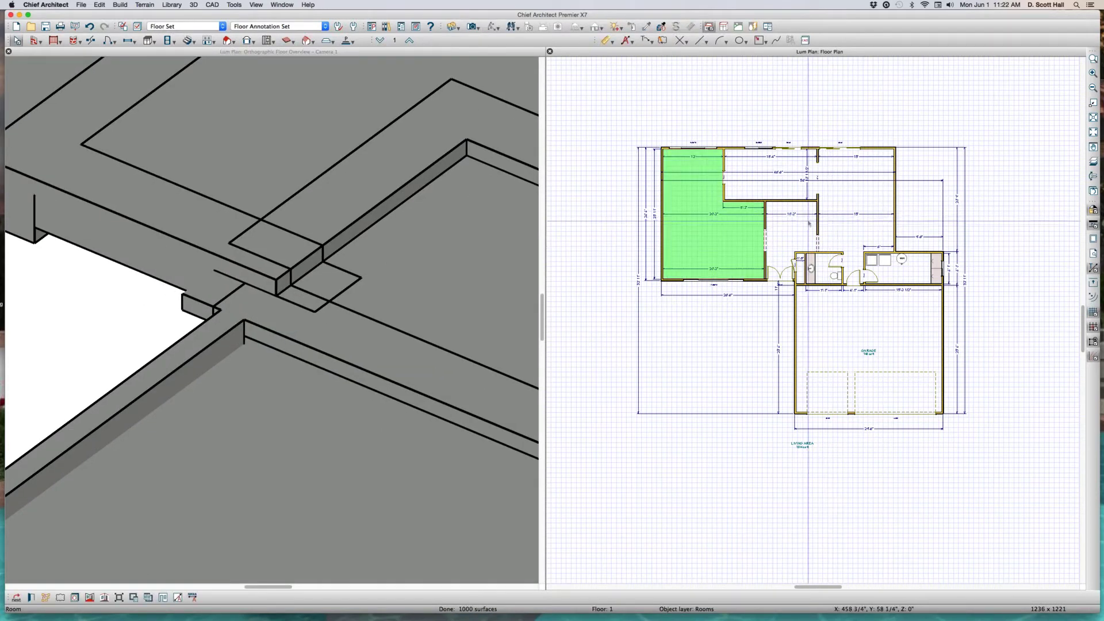
pyautogui.click(806, 223)
pyautogui.doubleClick(804, 227)
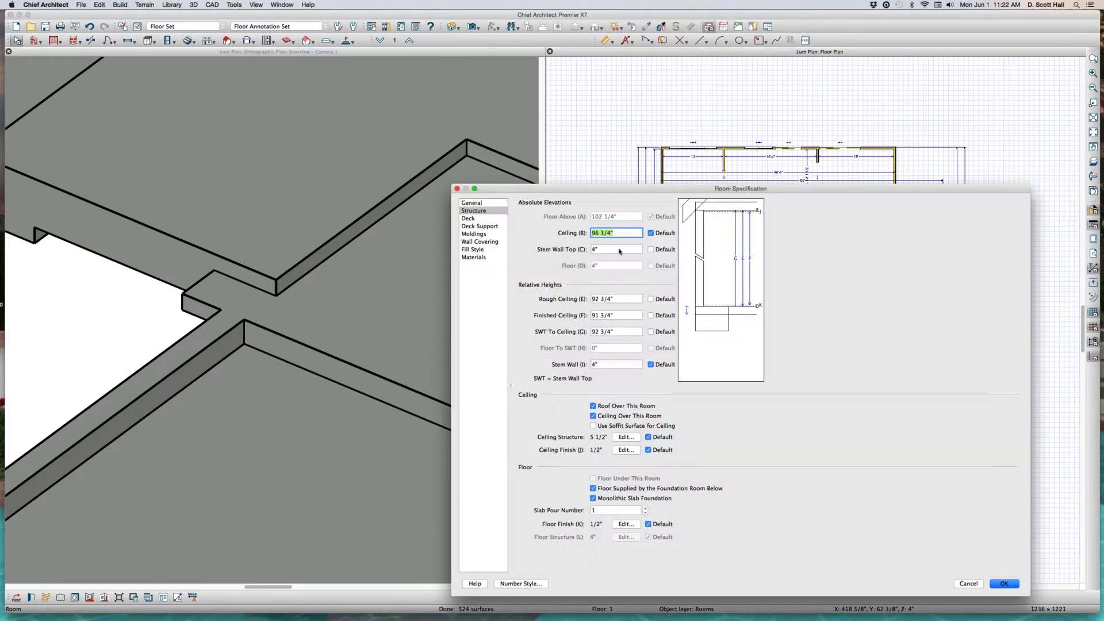
pyautogui.press('Tab')
pyautogui.press('Tab')
pyautogui.press('Return')
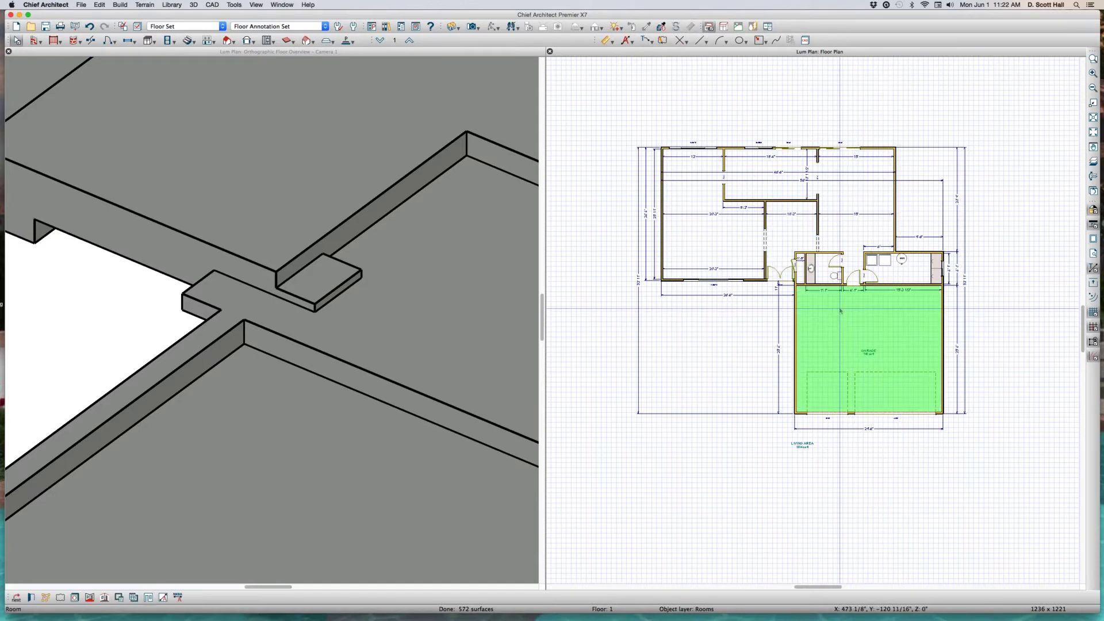
pyautogui.scroll(3, 788, 290)
pyautogui.scroll(2, 788, 290)
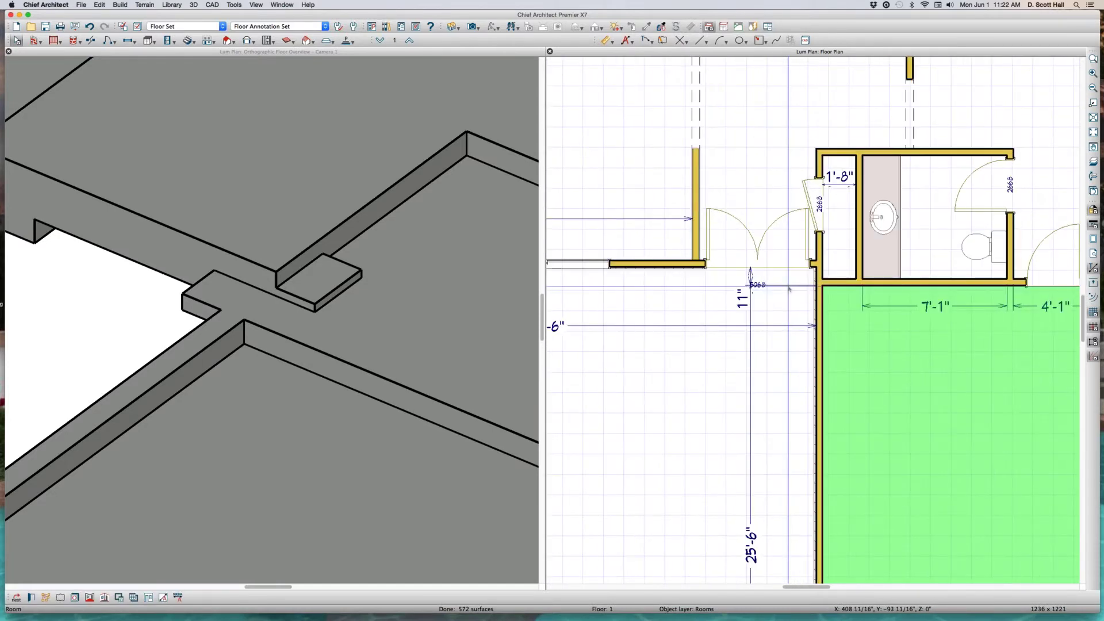
# On Floor 0, set the garage-junction foundation wall's footing width to 12 inches and rebuild.
pyautogui.press('pagedown')
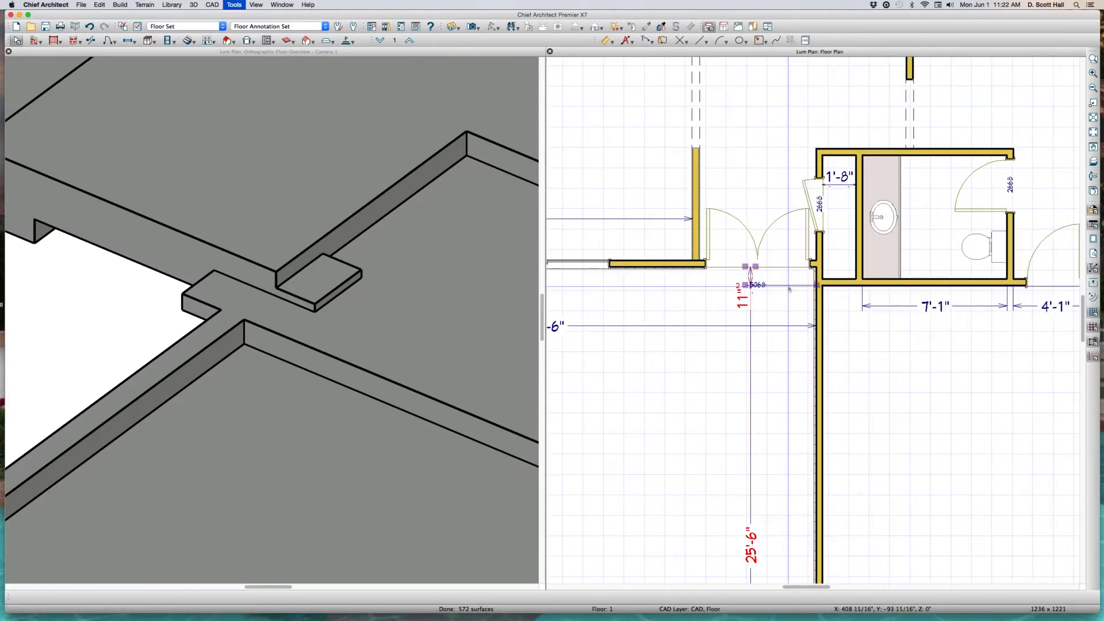
pyautogui.click(815, 212)
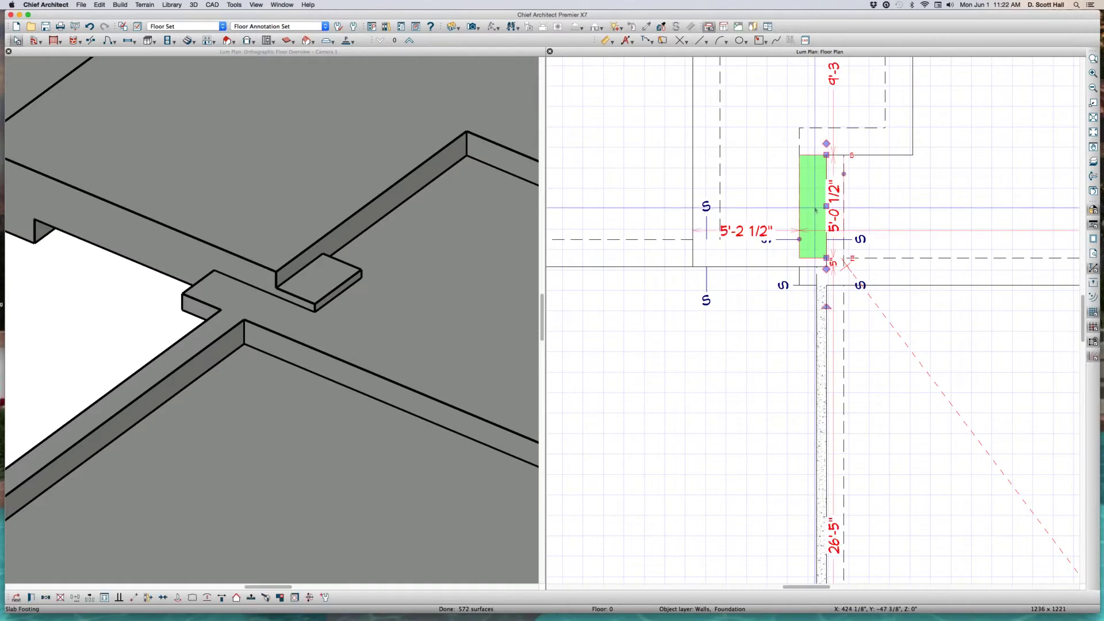
pyautogui.doubleClick(815, 209)
pyautogui.moveTo(748, 280); pyautogui.dragTo(667, 271)
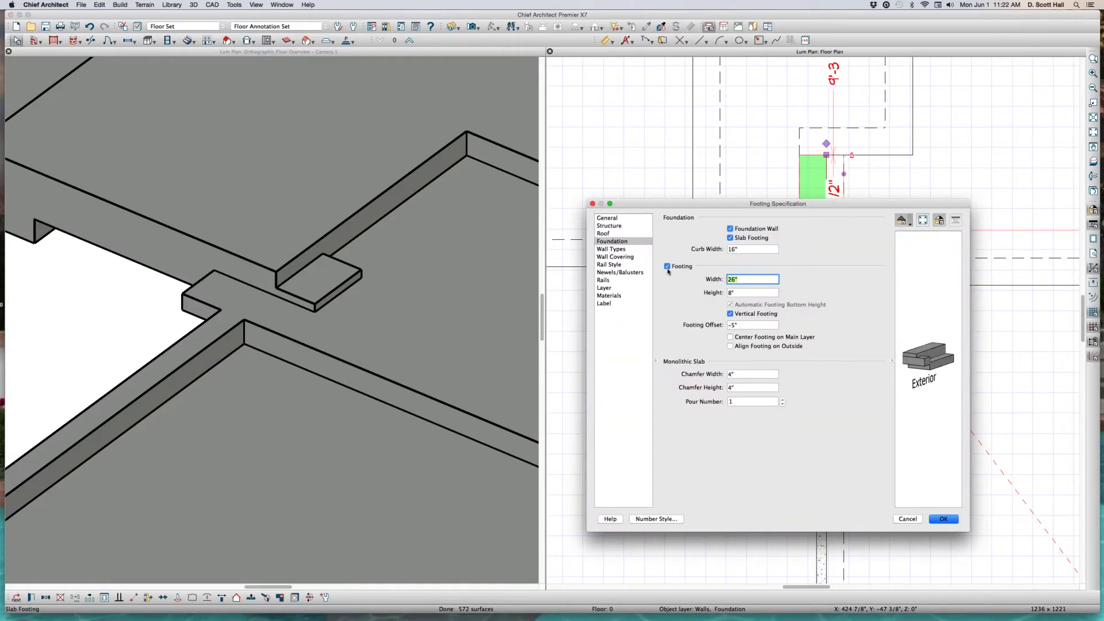
pyautogui.write('12')
pyautogui.click(747, 376)
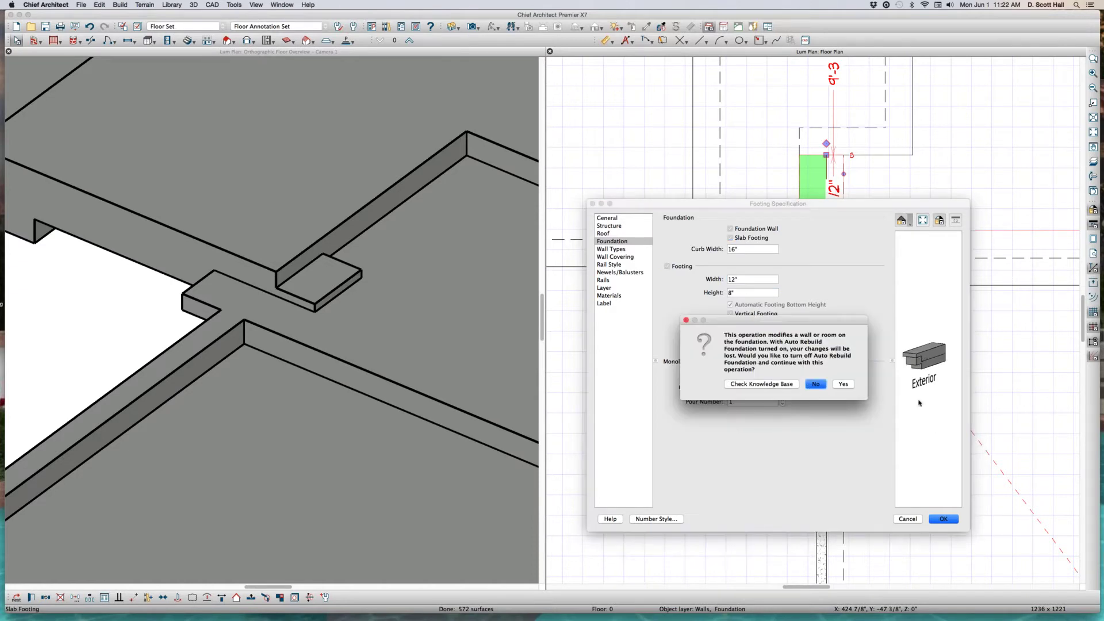
pyautogui.click(850, 386)
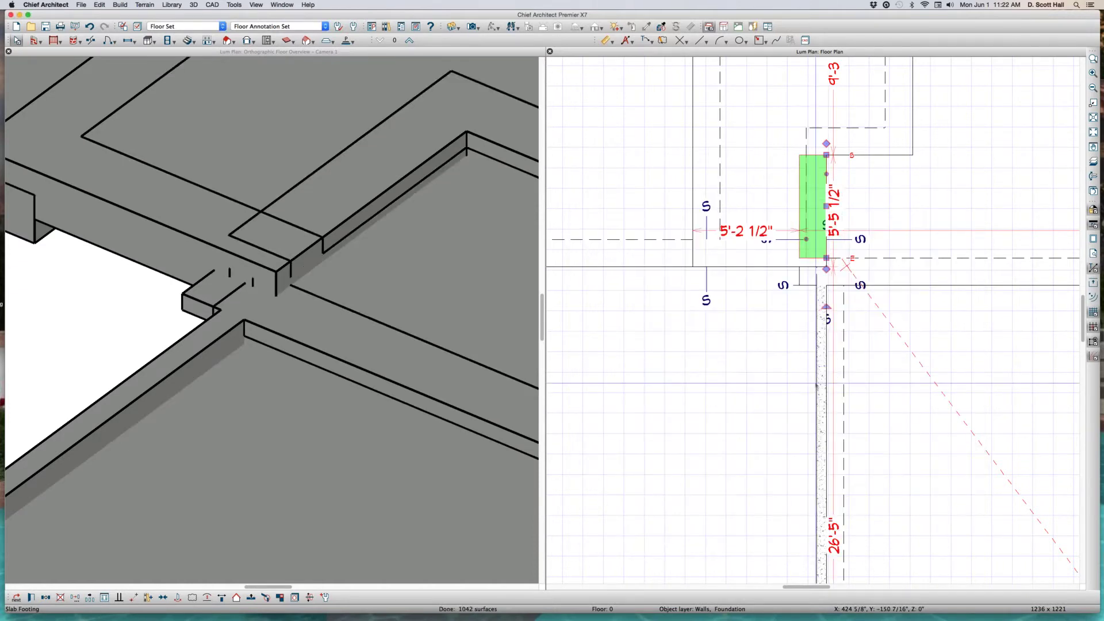
pyautogui.scroll(-2, 706, 399)
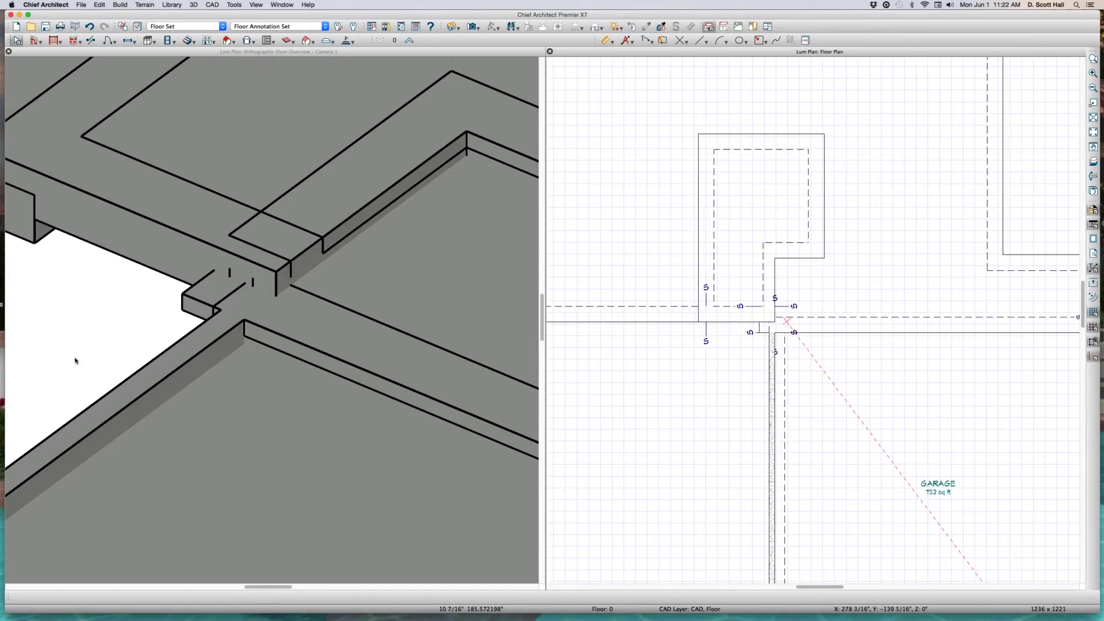
pyautogui.click(164, 248)
pyautogui.scroll(2, 160, 254)
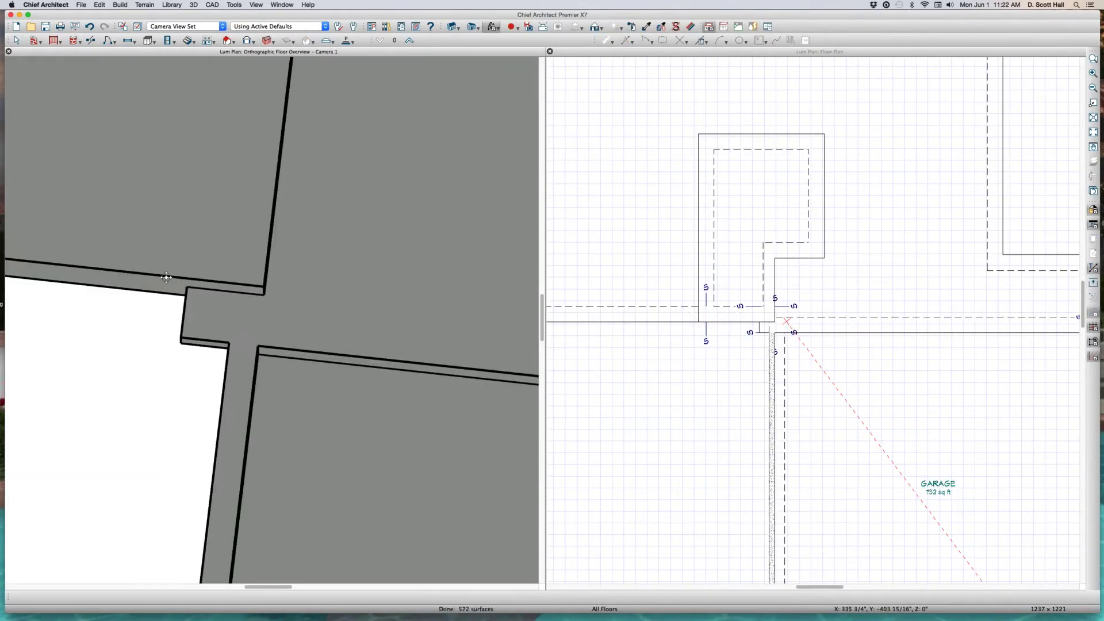
pyautogui.scroll(2, 152, 264)
pyautogui.scroll(2, 152, 264)
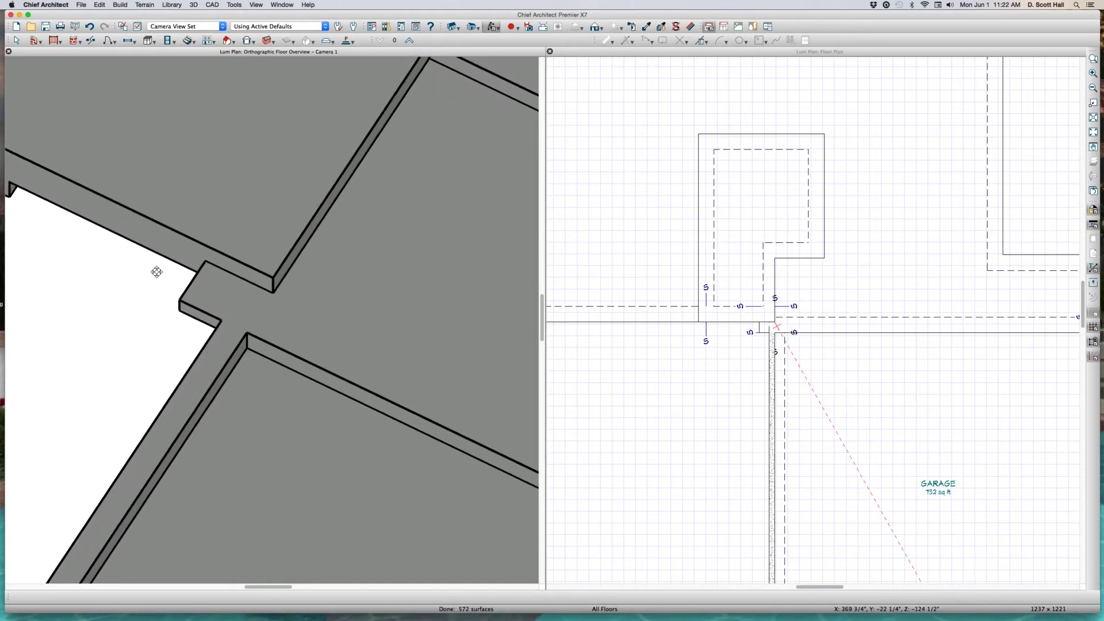
pyautogui.moveTo(157, 272); pyautogui.dragTo(161, 267)
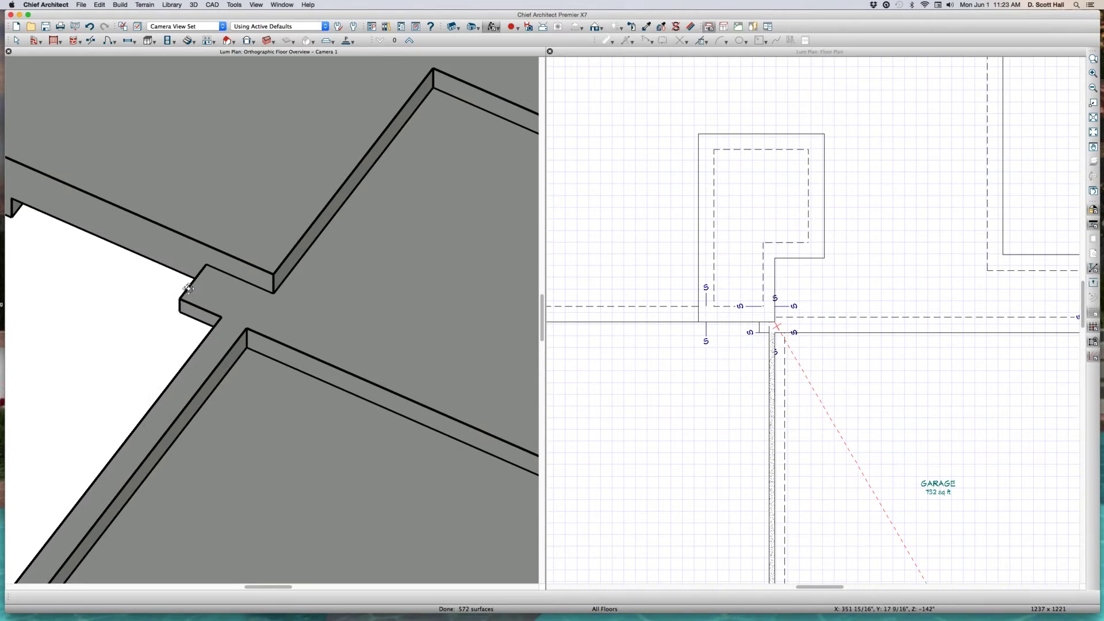
# Set the vertical garage-side foundation wall to Through Wall in its Structure settings.
pyautogui.click(833, 324)
pyautogui.scroll(3, 834, 325)
pyautogui.click(802, 331)
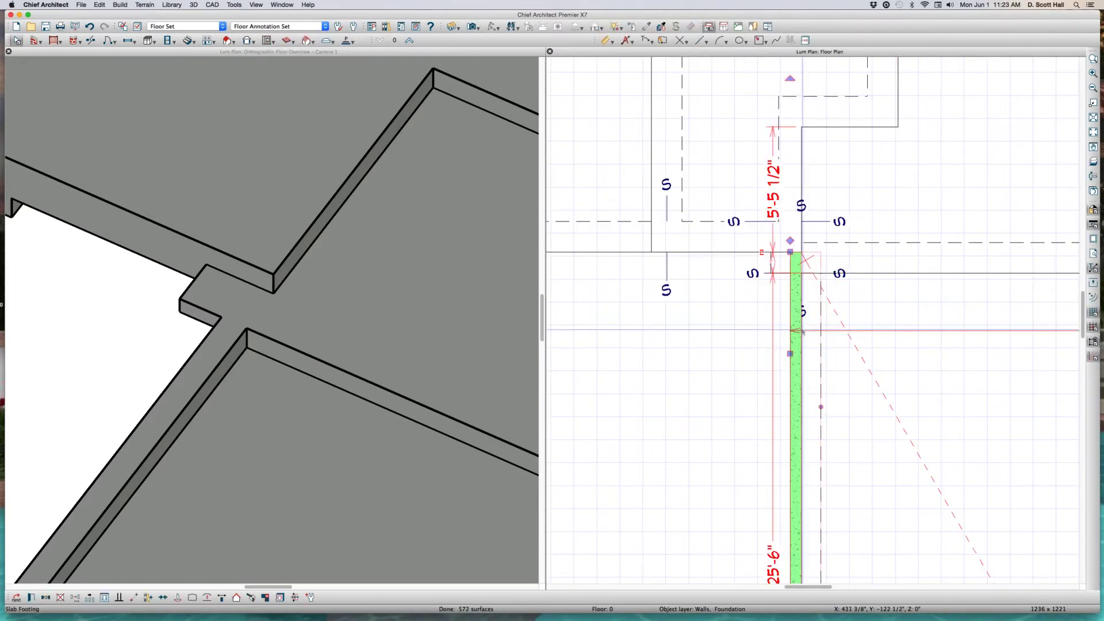
pyautogui.doubleClick(802, 332)
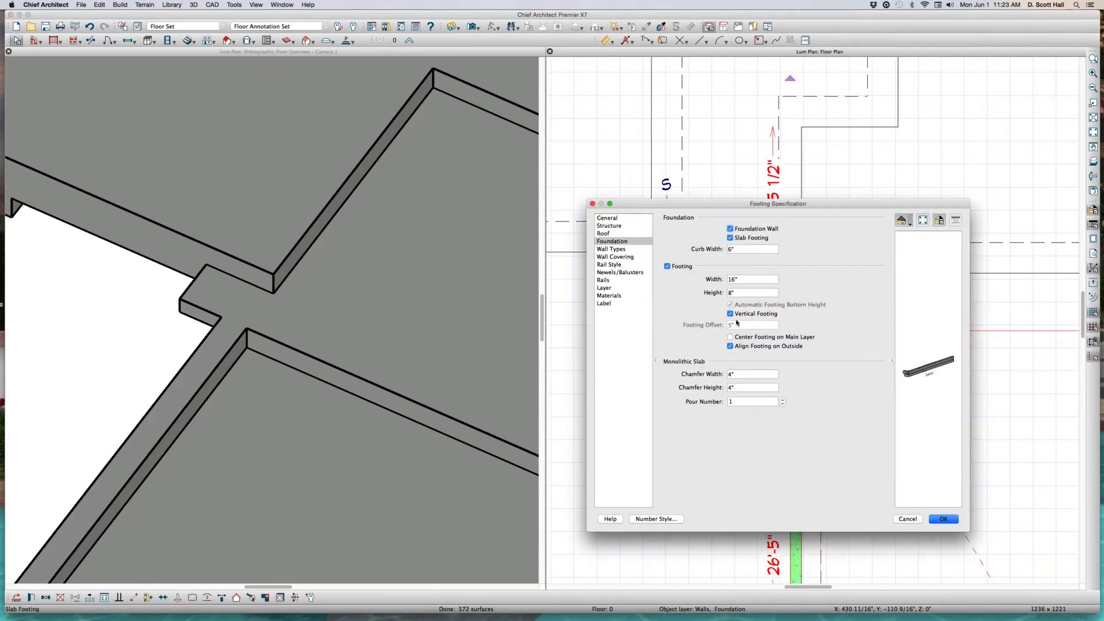
pyautogui.click(618, 226)
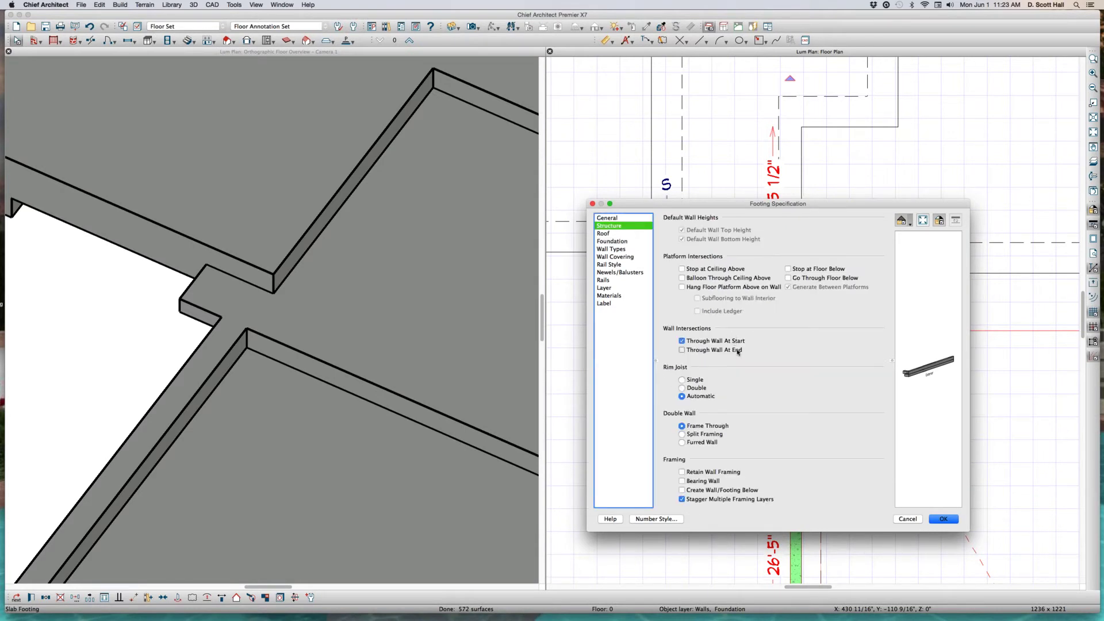
pyautogui.press('Return')
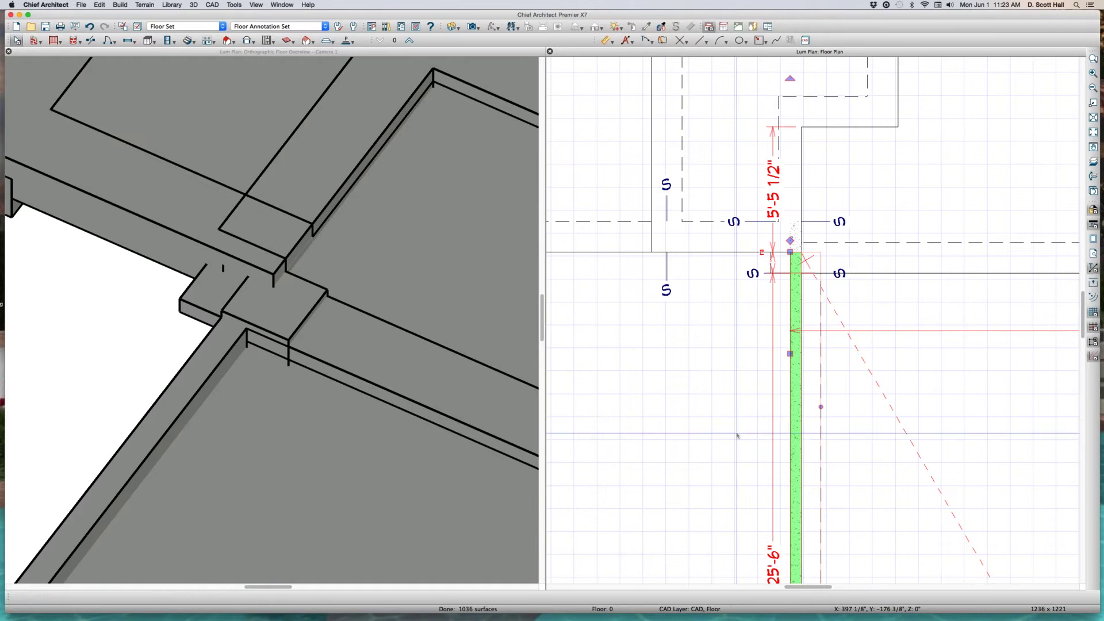
pyautogui.click(641, 380)
# Open the Structure settings of the horizontal slab footing at the junction.
pyautogui.click(273, 445)
pyautogui.click(285, 382)
pyautogui.scroll(-3, 250, 382)
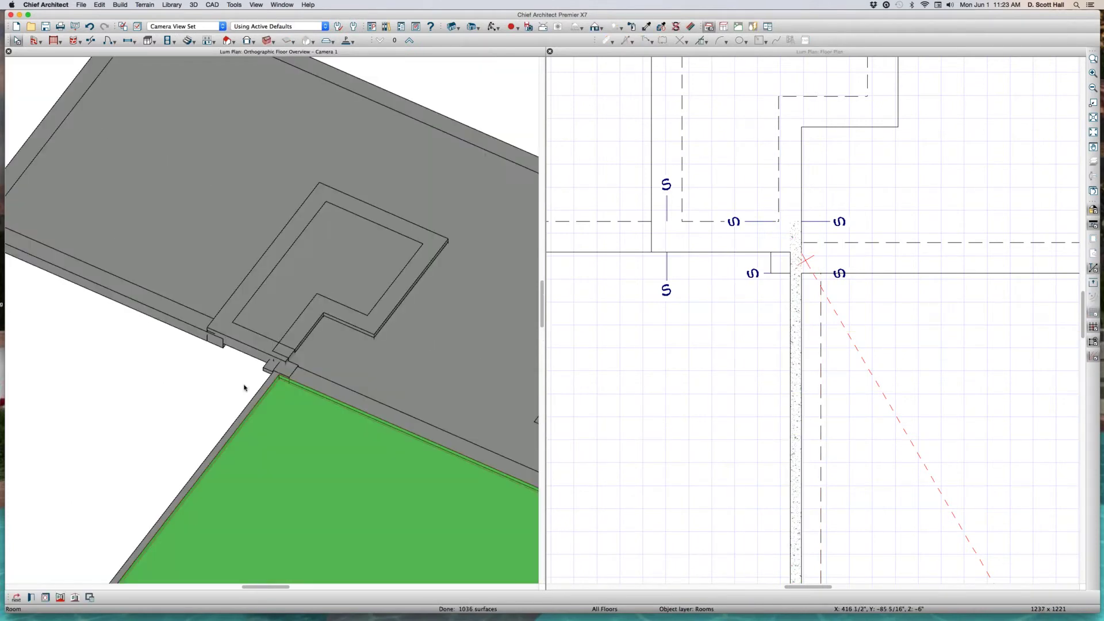
pyautogui.click(247, 383)
pyautogui.scroll(3, 246, 383)
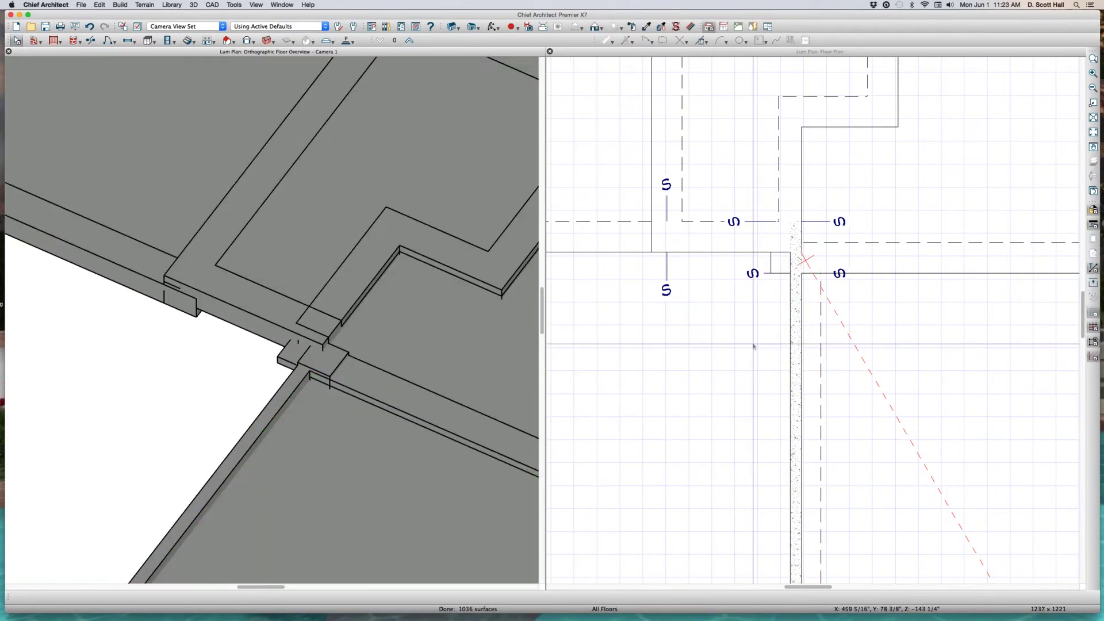
pyautogui.click(745, 252)
pyautogui.doubleClick(744, 250)
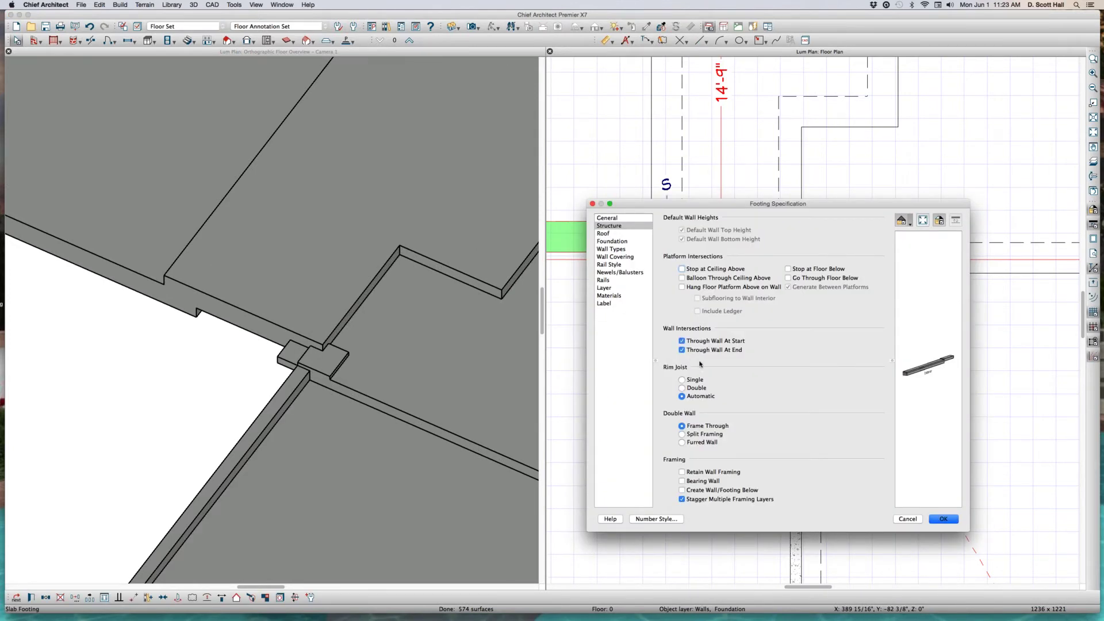
# Commit the slab footing's changed Structure settings.
pyautogui.press('Return')
pyautogui.click(578, 384)
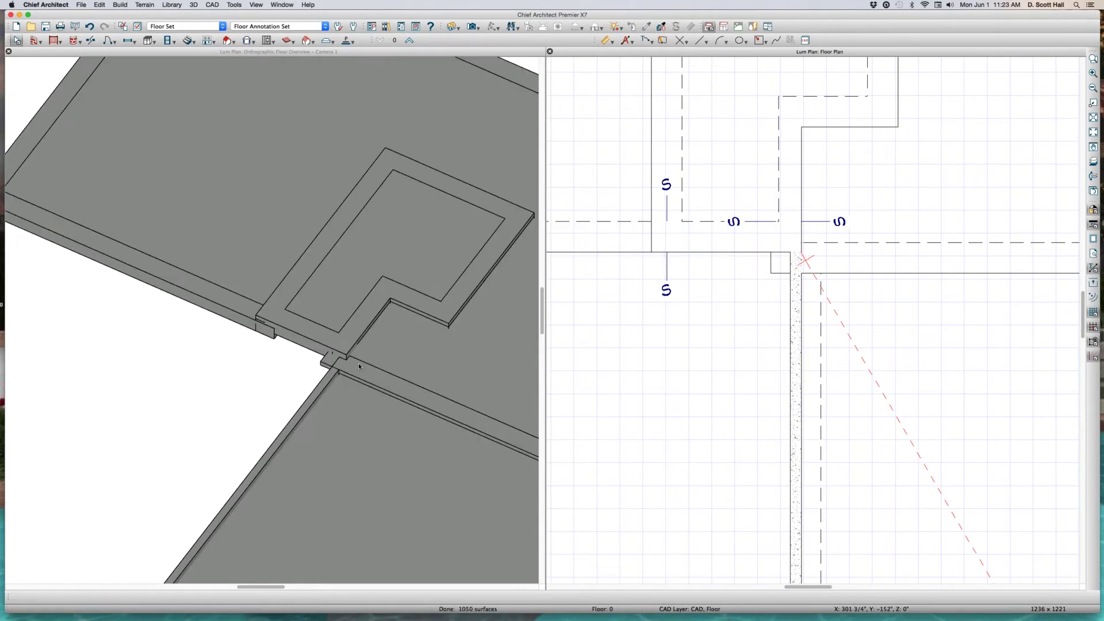
pyautogui.scroll(1, 358, 362)
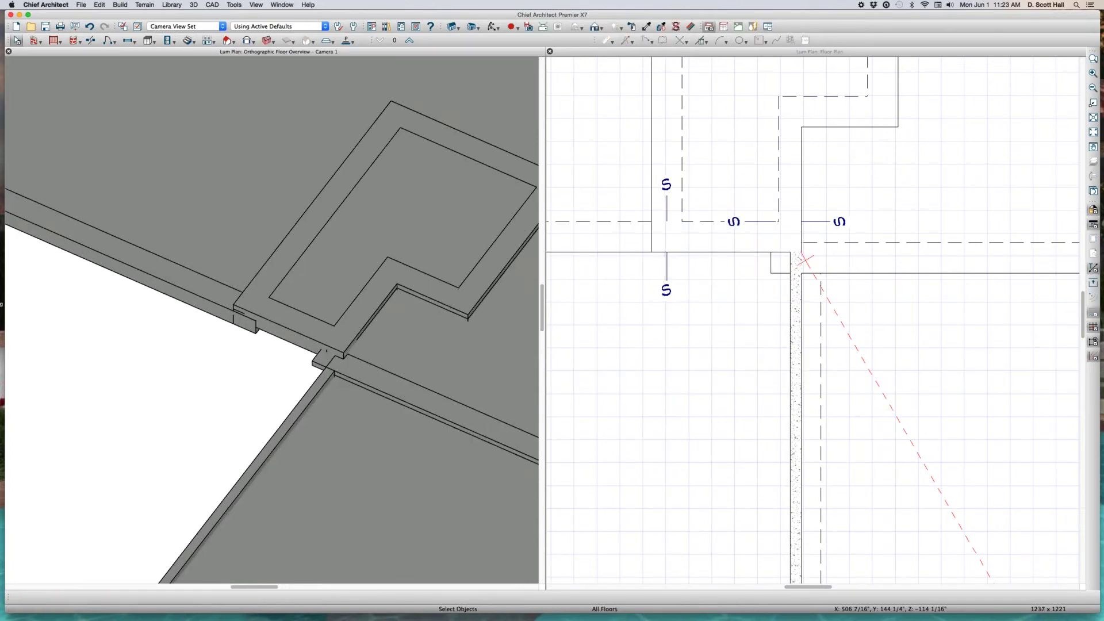
pyautogui.click(948, 284)
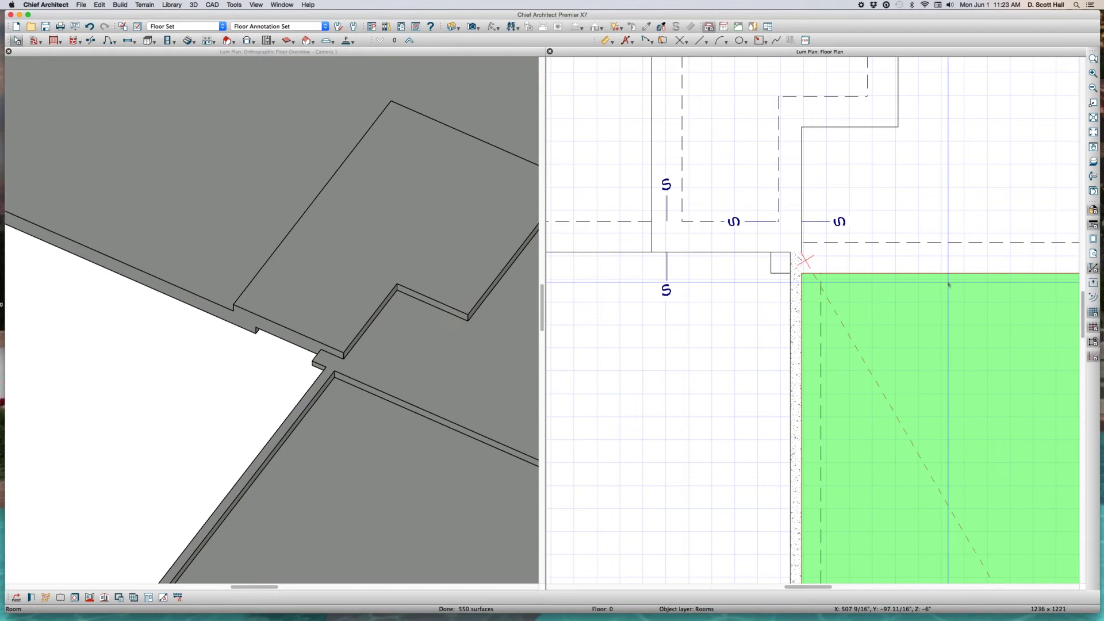
# On Floor 1, move the bathroom's lower wall down to entered coordinates.
pyautogui.press('pageup')
pyautogui.click(890, 272)
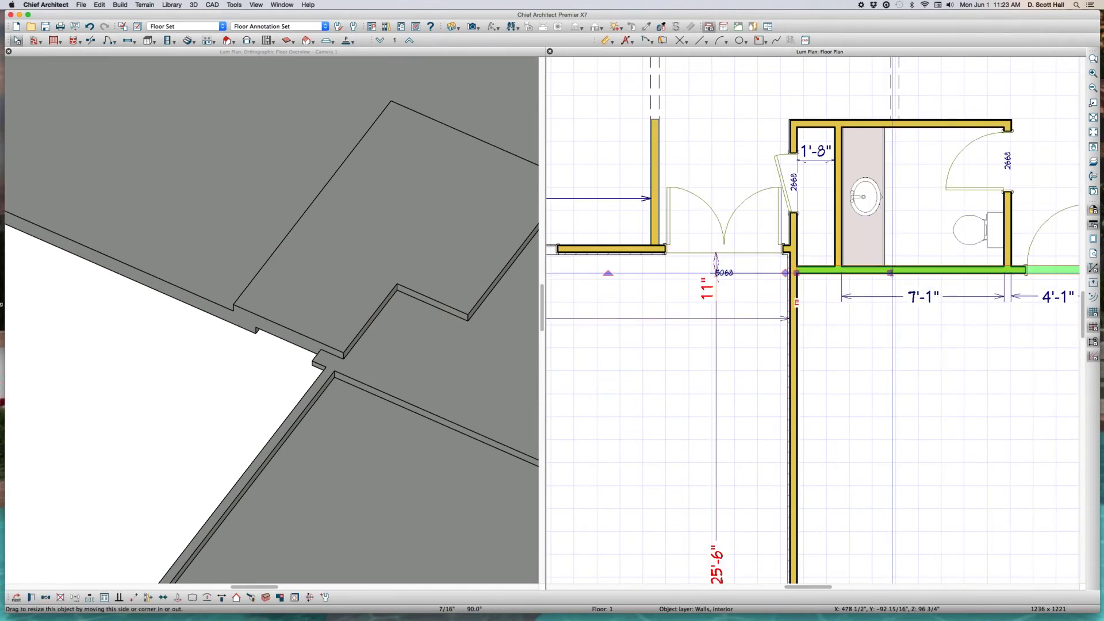
pyautogui.moveTo(890, 271); pyautogui.dragTo(890, 318)
pyautogui.press('Tab')
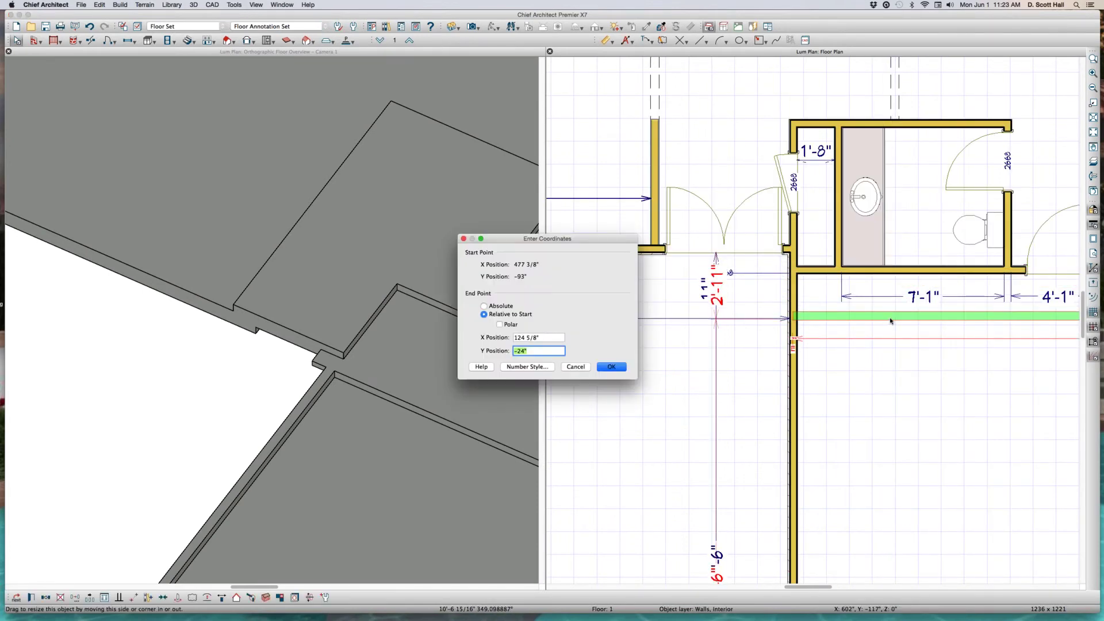
pyautogui.press('Return')
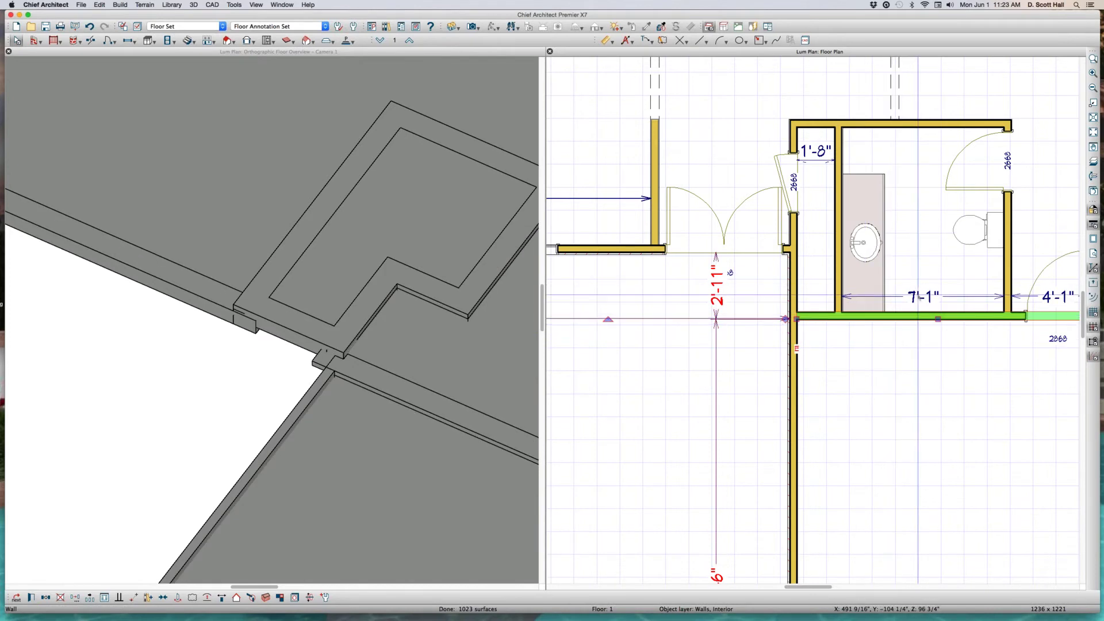
# On Floor 0, move the matching junction foundation wall down to entered coordinates.
pyautogui.press('pagedown')
pyautogui.click(914, 270)
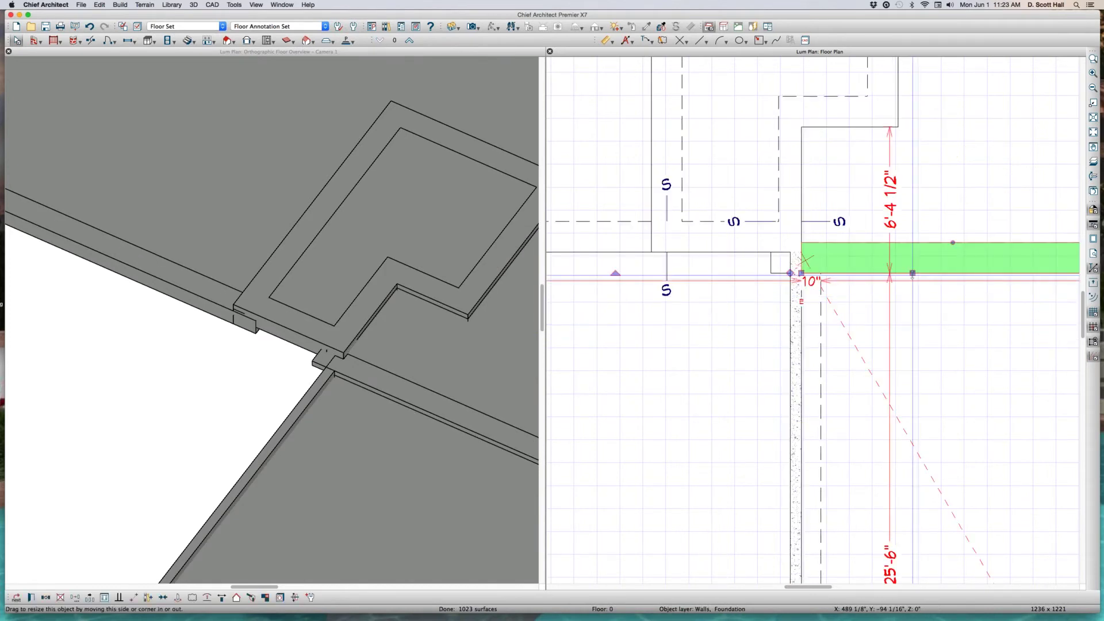
pyautogui.moveTo(913, 272); pyautogui.dragTo(912, 311)
pyautogui.press('Tab')
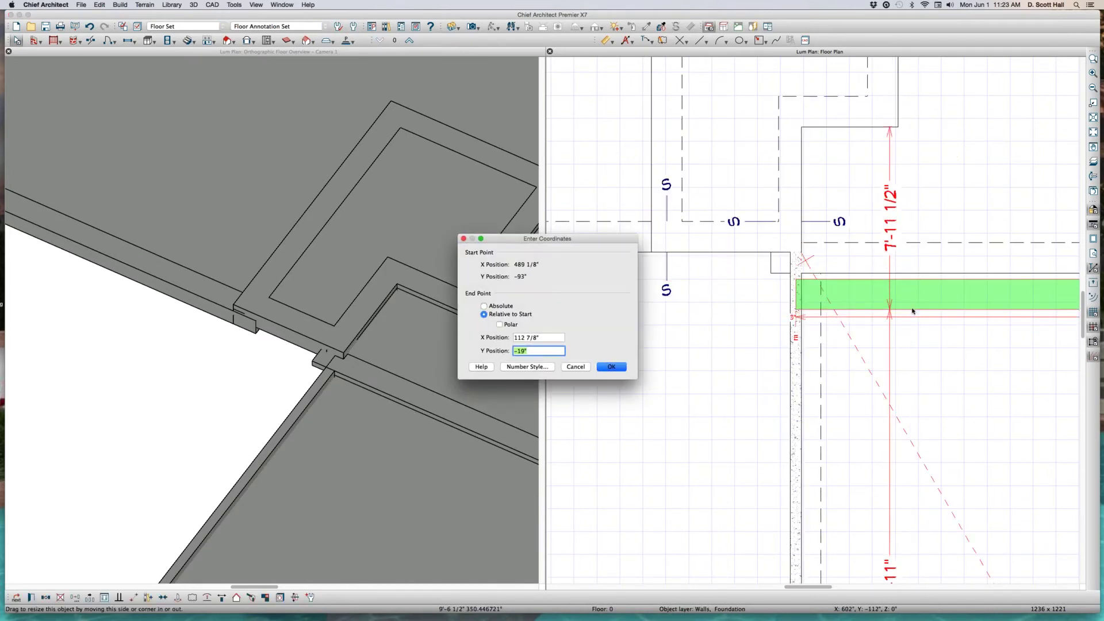
pyautogui.press('Return')
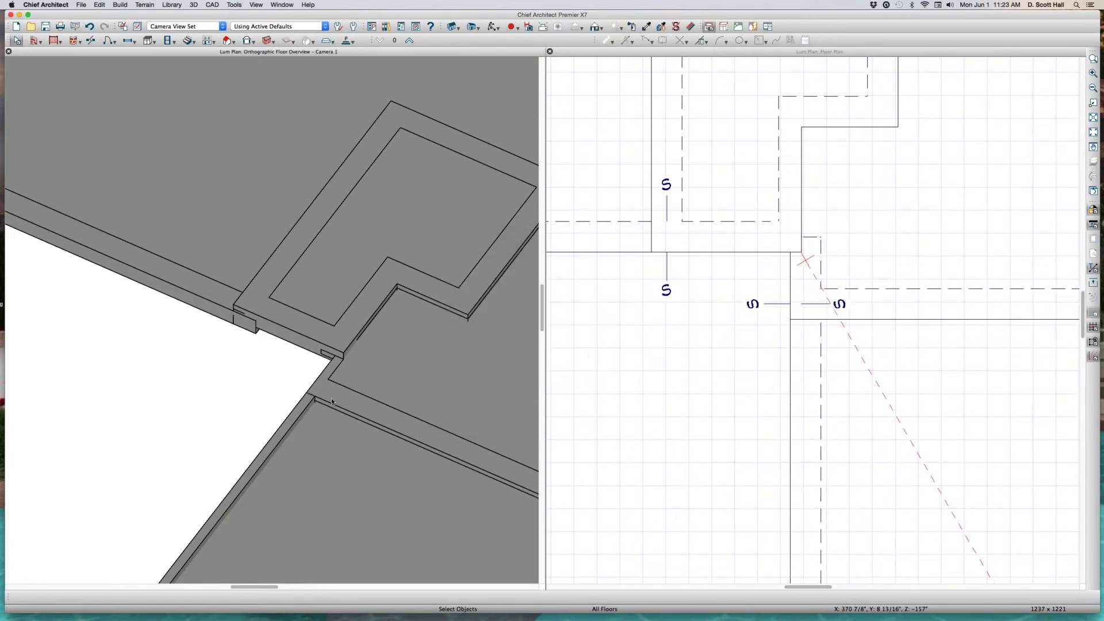
pyautogui.scroll(3, 331, 398)
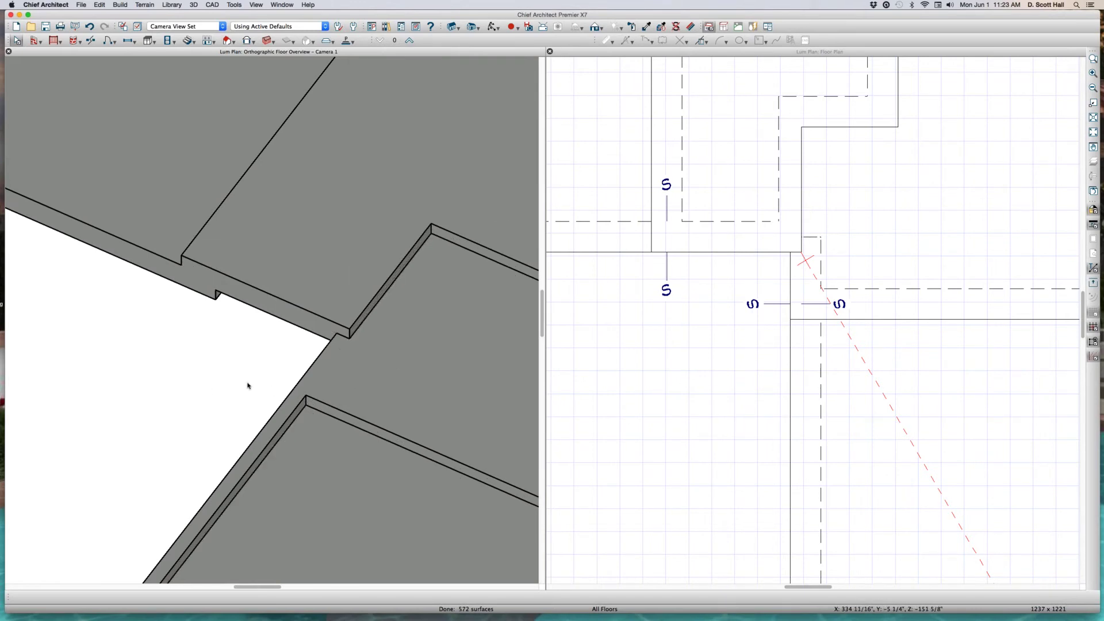
pyautogui.moveTo(262, 481)
pyautogui.mouseDown()
pyautogui.moveTo(402, 478)
pyautogui.moveTo(340, 461)
pyautogui.mouseUp()
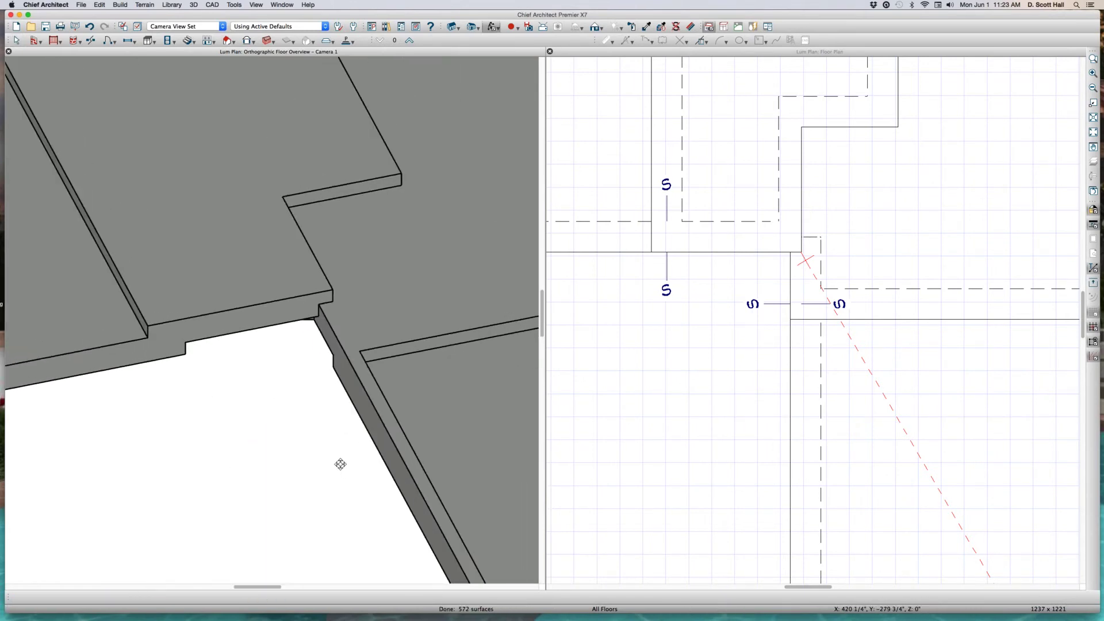
# Move the junction foundation wall back up to precisely entered coordinates.
pyautogui.click(852, 309)
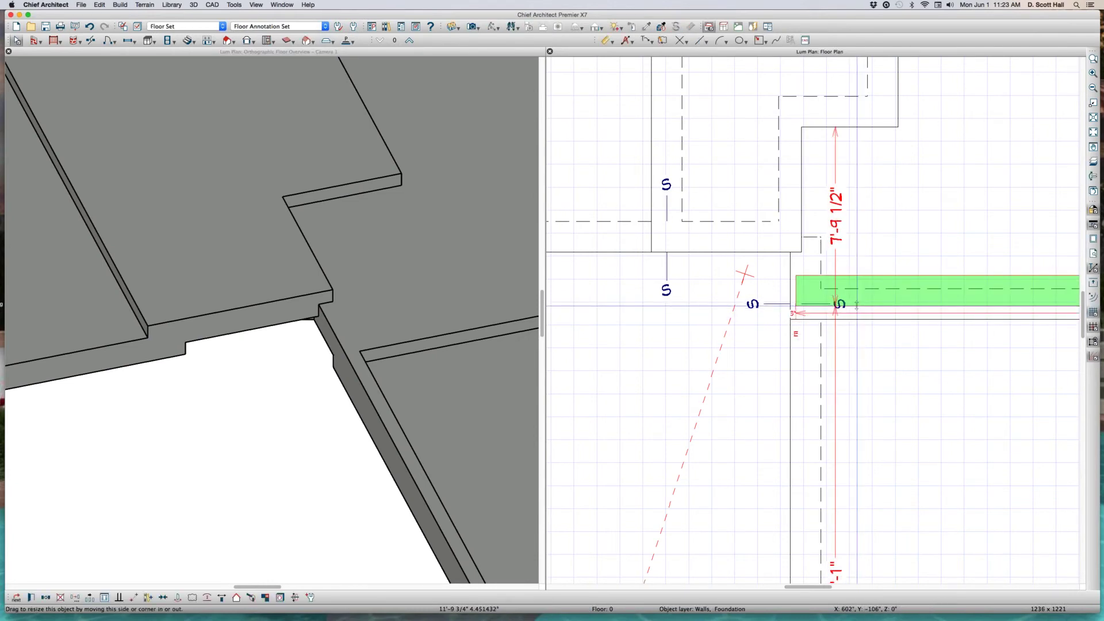
pyautogui.moveTo(855, 304); pyautogui.dragTo(858, 276)
pyautogui.press('Tab')
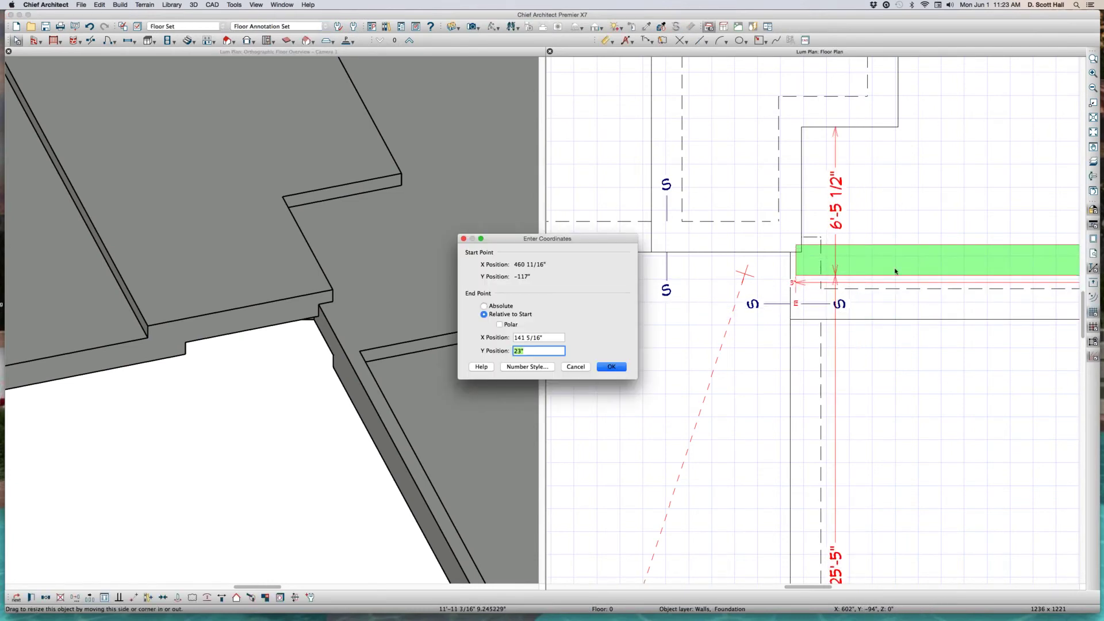
pyautogui.press('Return')
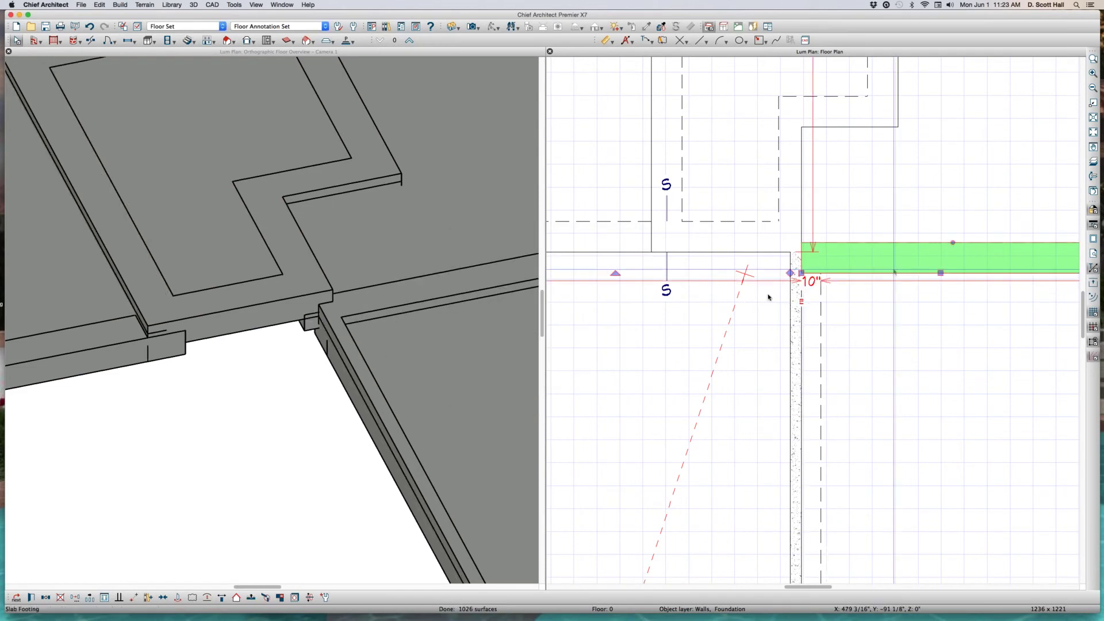
# Move the bathroom's bottom wall up by an entered distance so the corner reads 11 inches.
pyautogui.click(272, 332)
pyautogui.scroll(3, 272, 331)
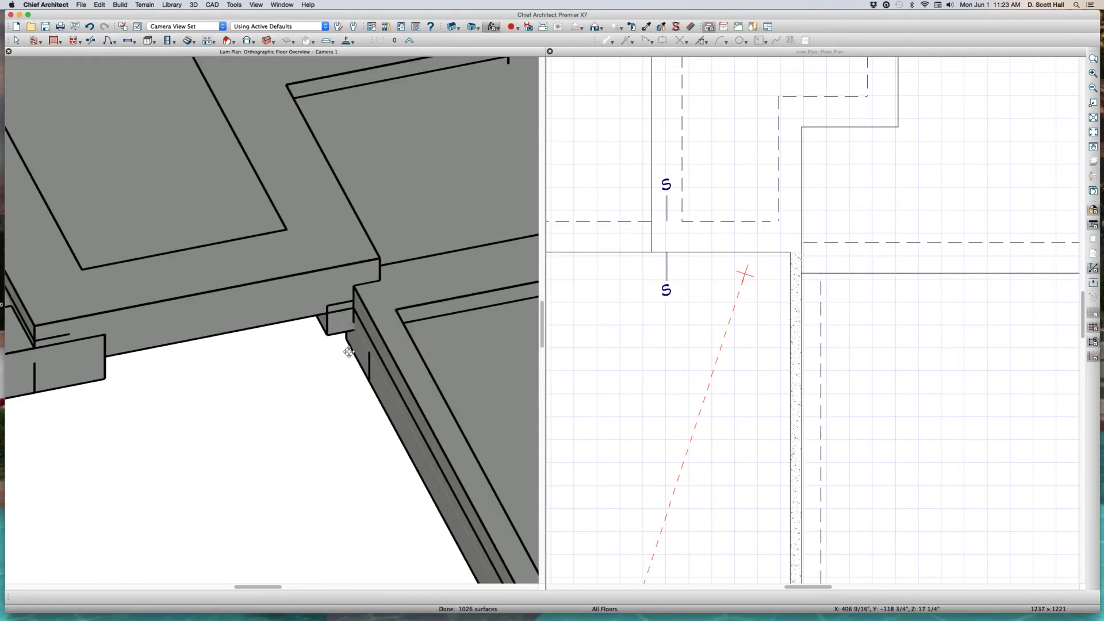
pyautogui.click(845, 290)
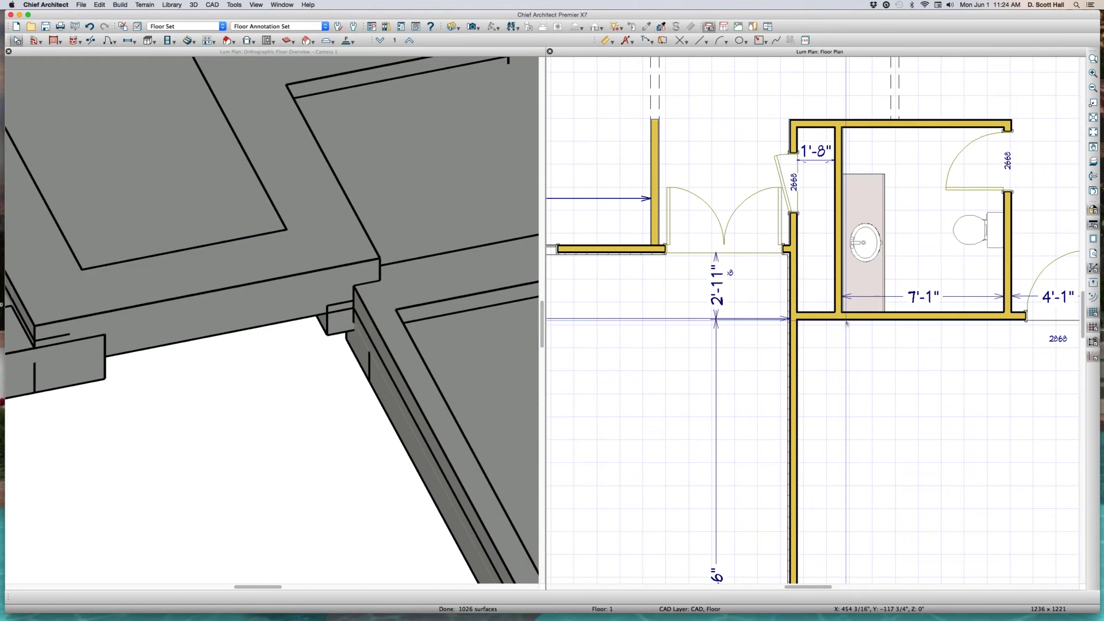
pyautogui.click(846, 319)
pyautogui.moveTo(846, 319); pyautogui.dragTo(845, 284)
pyautogui.press('Tab')
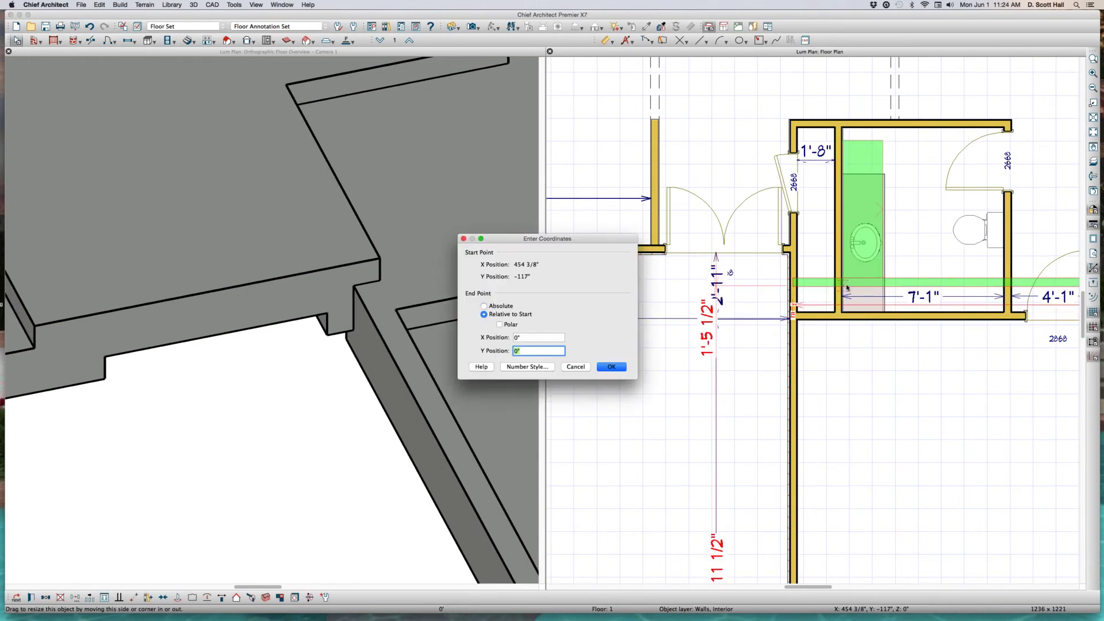
pyautogui.press('Return')
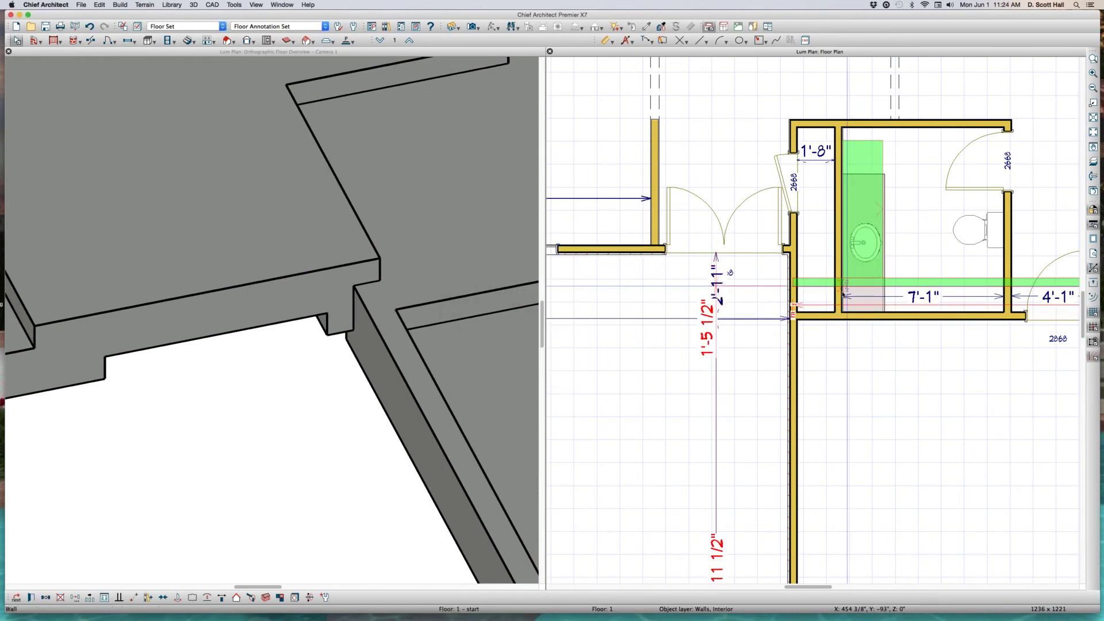
pyautogui.scroll(-5, 324, 346)
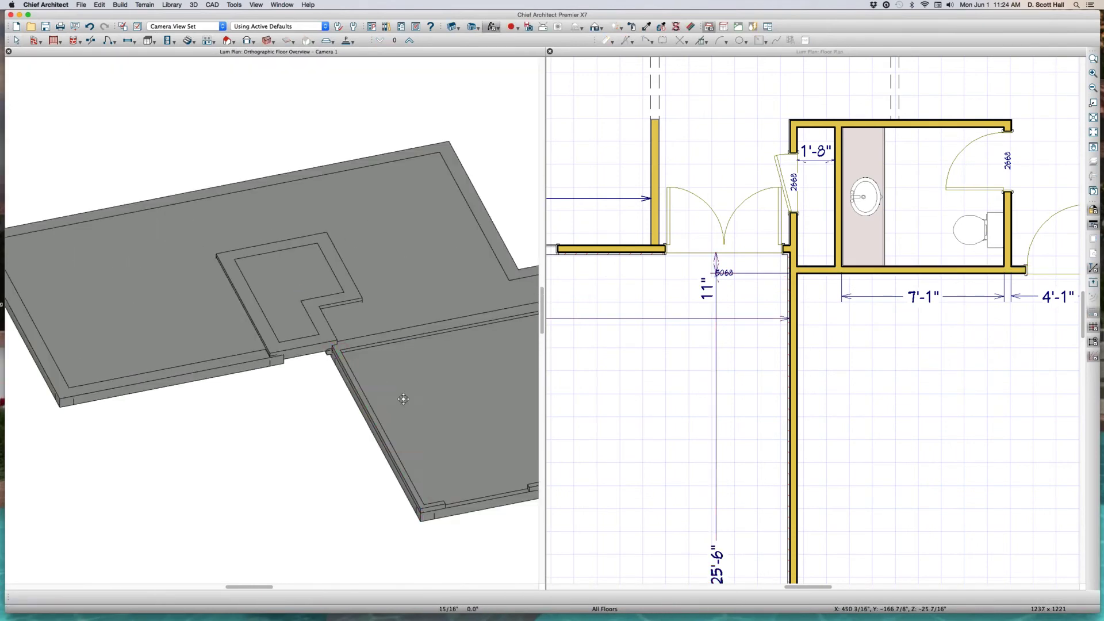
pyautogui.scroll(3, 379, 431)
pyautogui.scroll(3, 346, 442)
# Orbit the 3D view to an oblique angle on the floor platform, then show Floor 0.
pyautogui.moveTo(311, 440)
pyautogui.mouseDown()
pyautogui.moveTo(417, 359)
pyautogui.moveTo(419, 426)
pyautogui.moveTo(230, 365)
pyautogui.mouseUp()
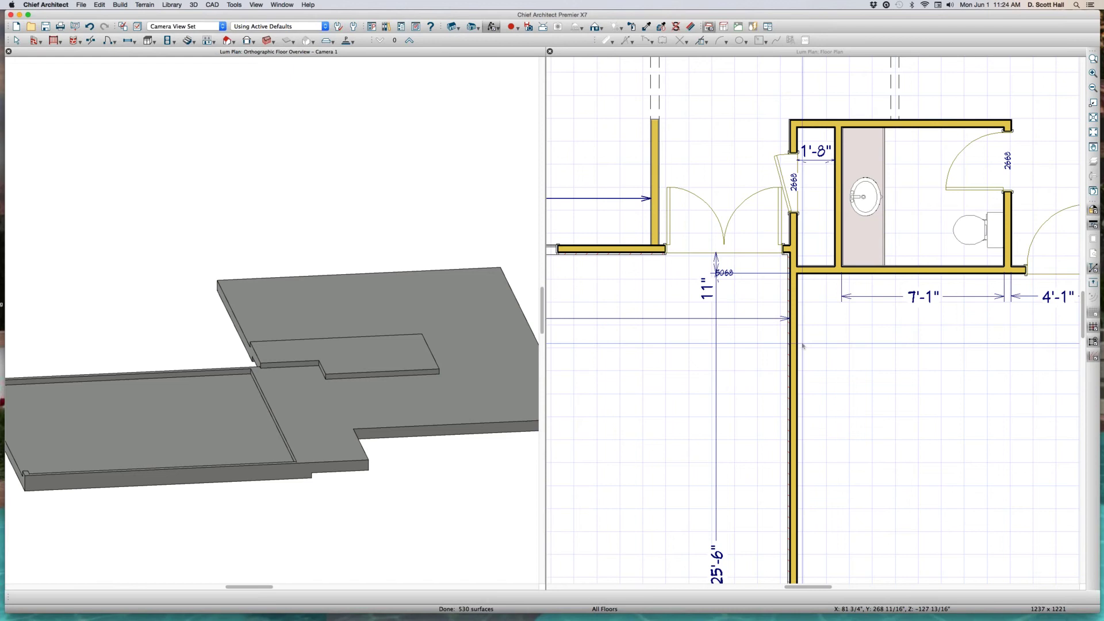
pyautogui.click(831, 308)
pyautogui.press('pagedown')
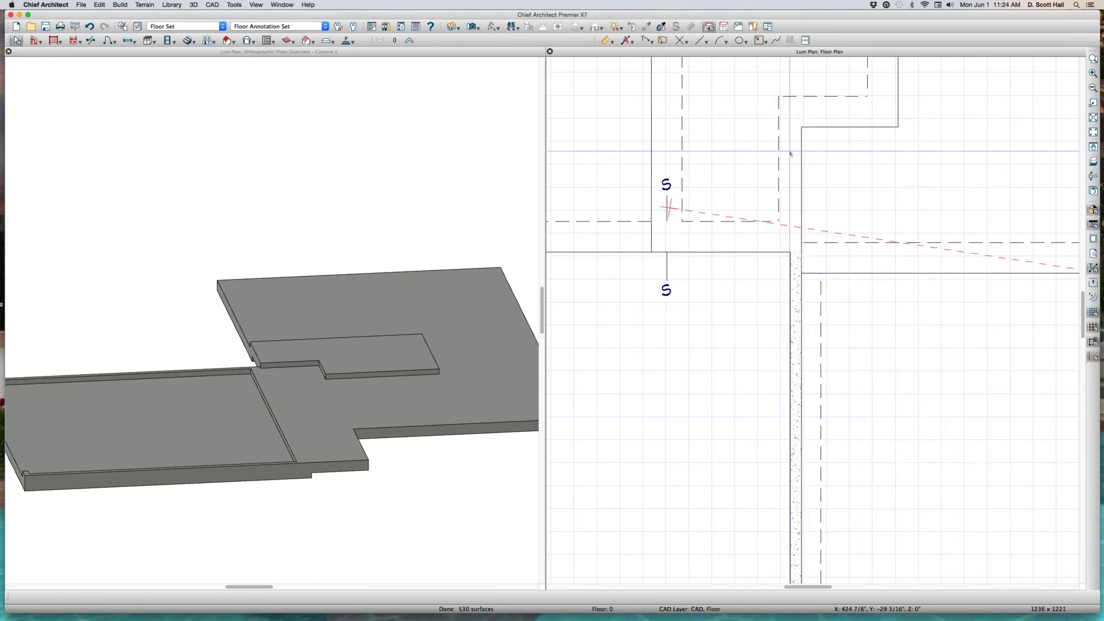
# Set the junction slab footing's Width to 26 inches and check Center Footing on Main Layer.
pyautogui.click(792, 152)
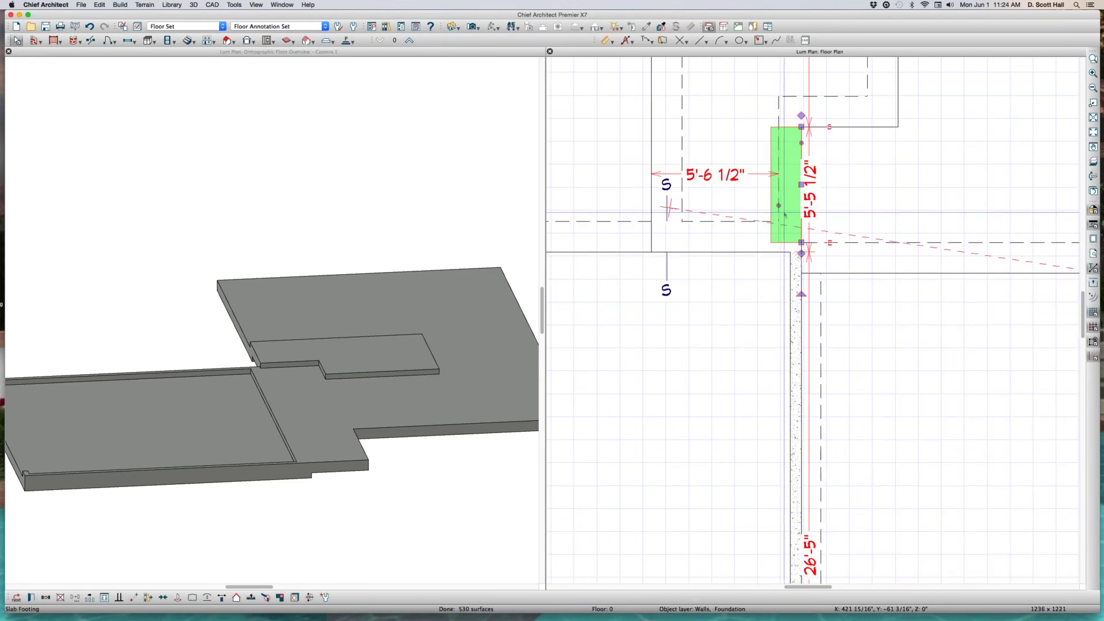
pyautogui.doubleClick(792, 153)
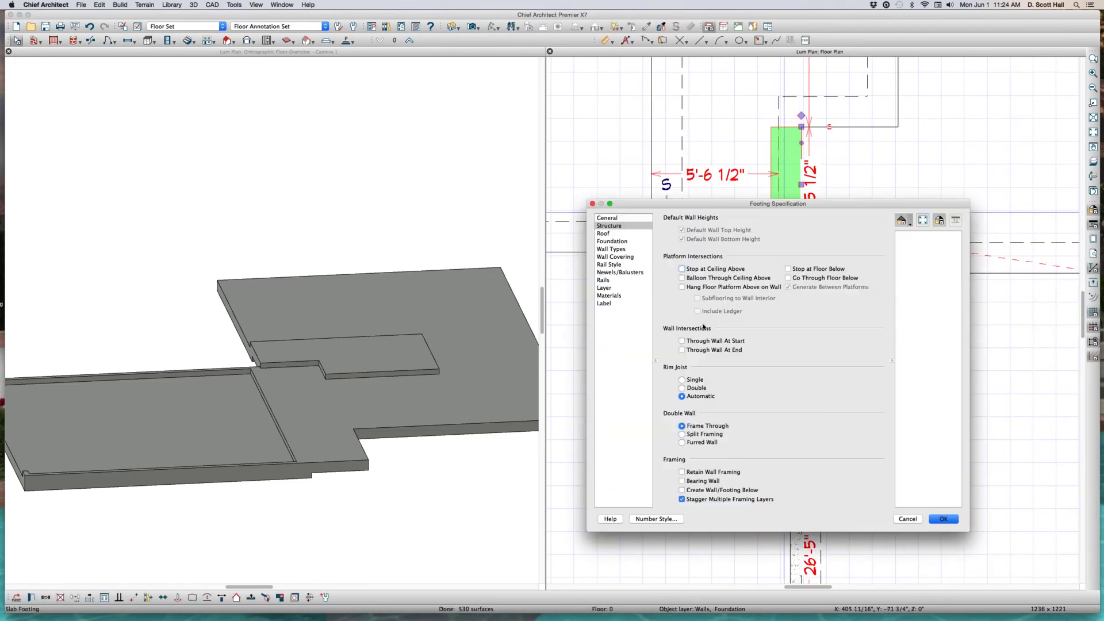
pyautogui.click(619, 242)
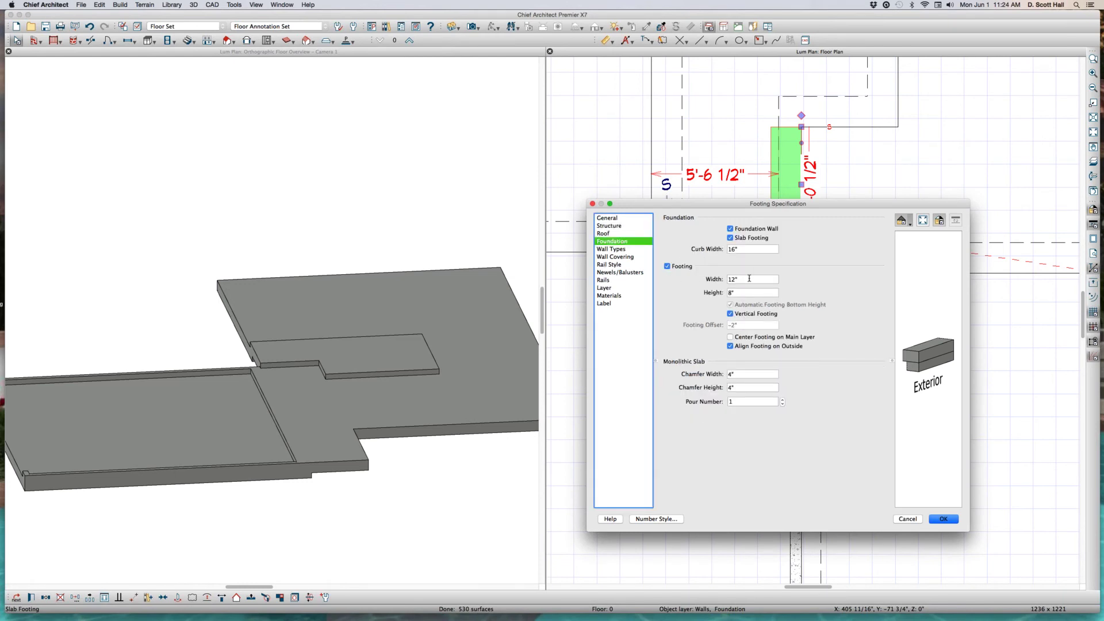
pyautogui.doubleClick(749, 278)
pyautogui.write('26')
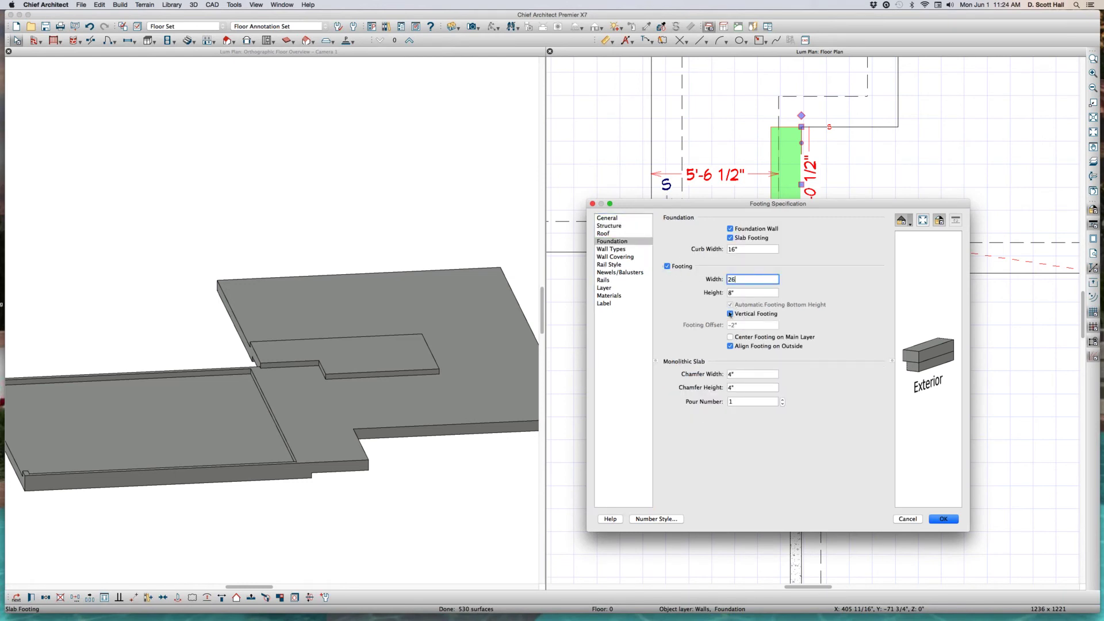
pyautogui.click(742, 336)
pyautogui.press('Return')
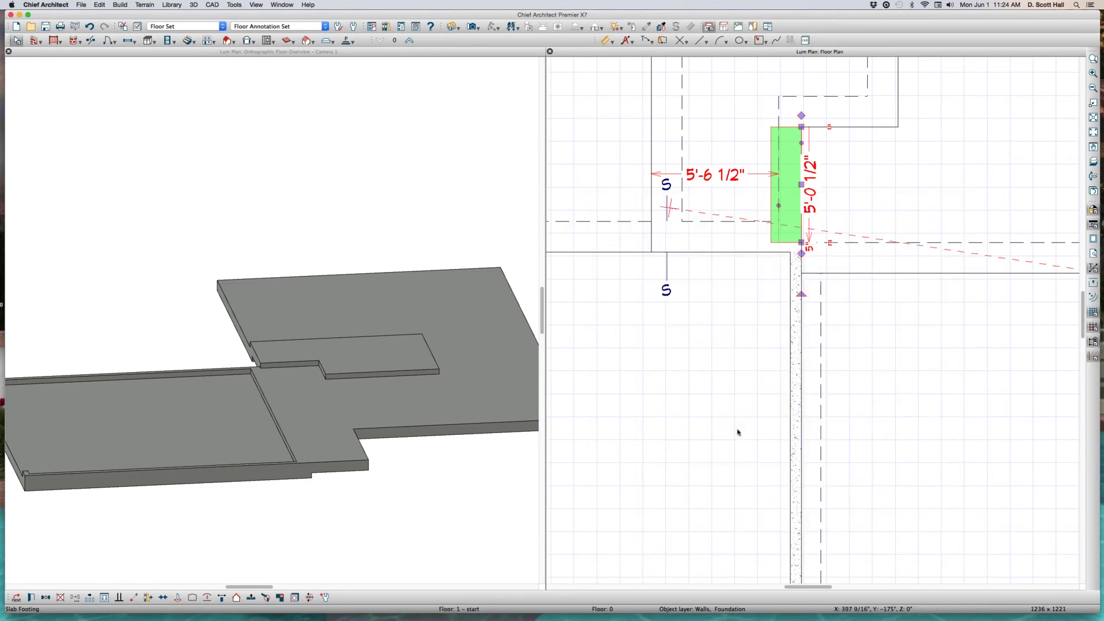
pyautogui.click(235, 423)
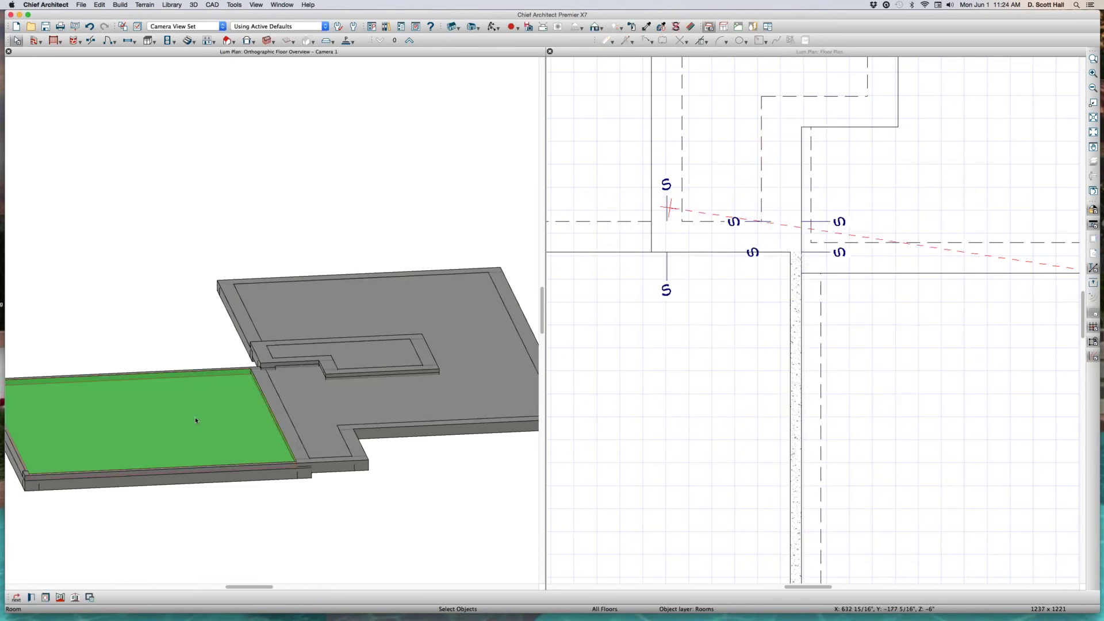
pyautogui.moveTo(194, 417); pyautogui.dragTo(282, 397)
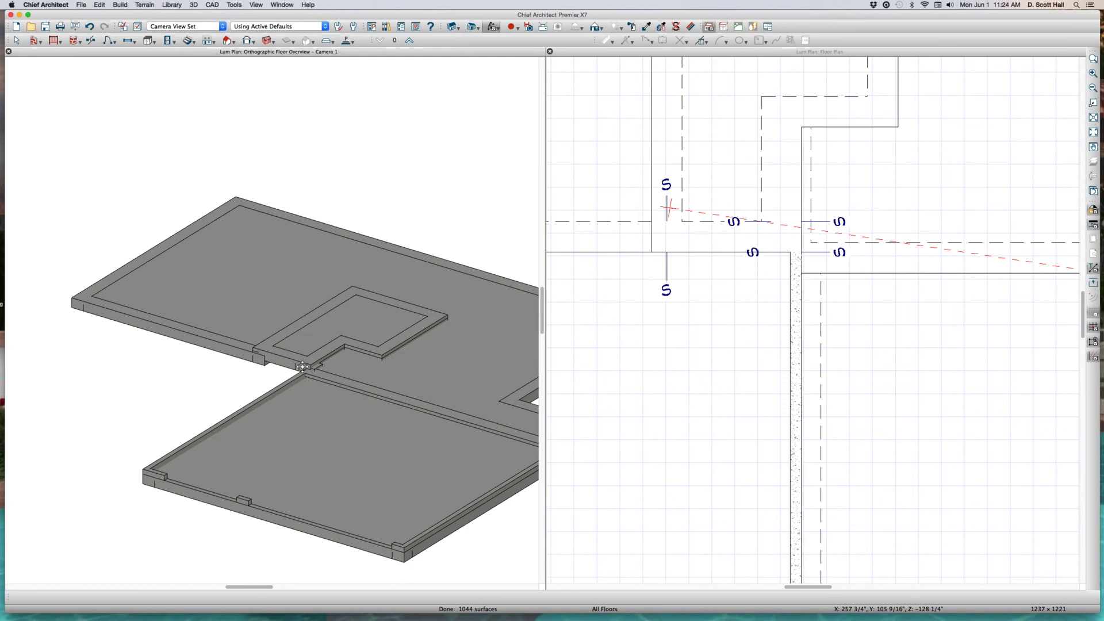
pyautogui.scroll(10, 282, 397)
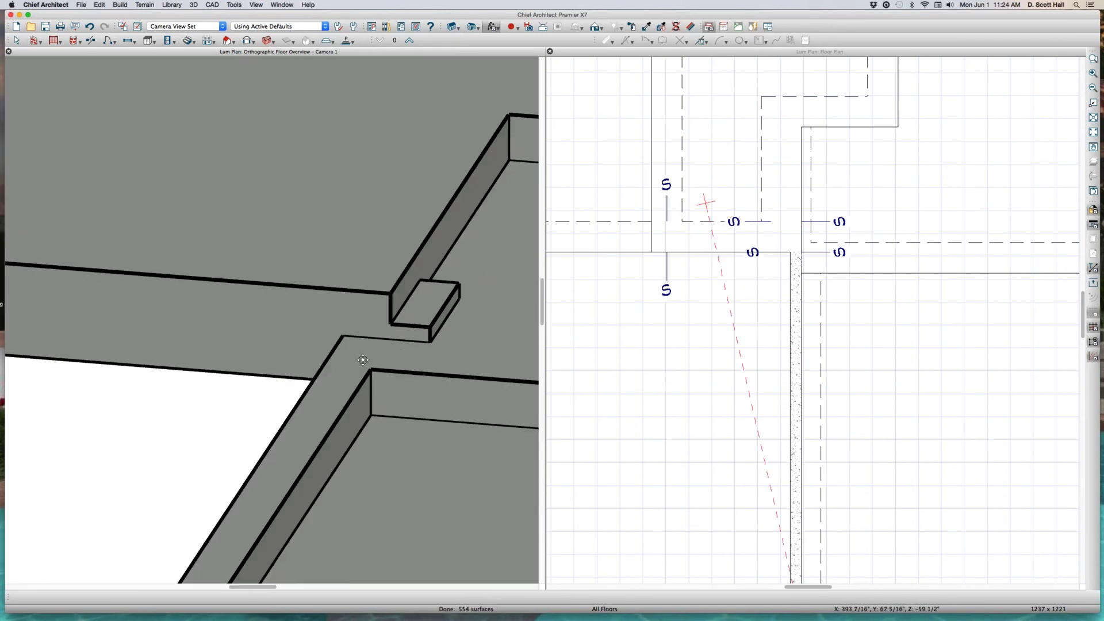
pyautogui.moveTo(362, 359); pyautogui.dragTo(341, 362)
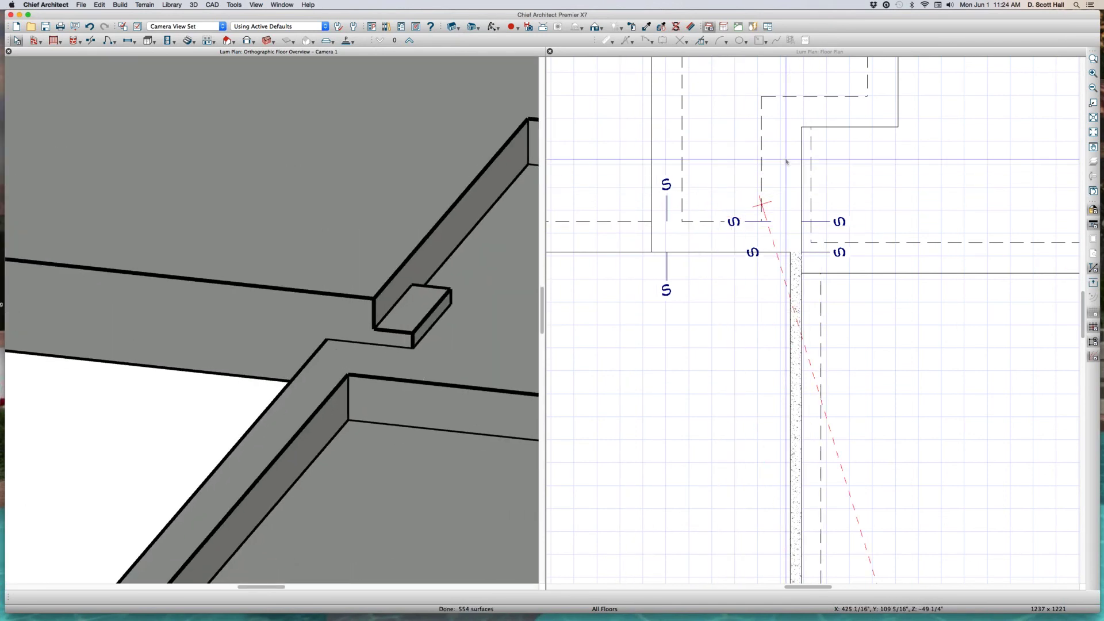
pyautogui.click(769, 196)
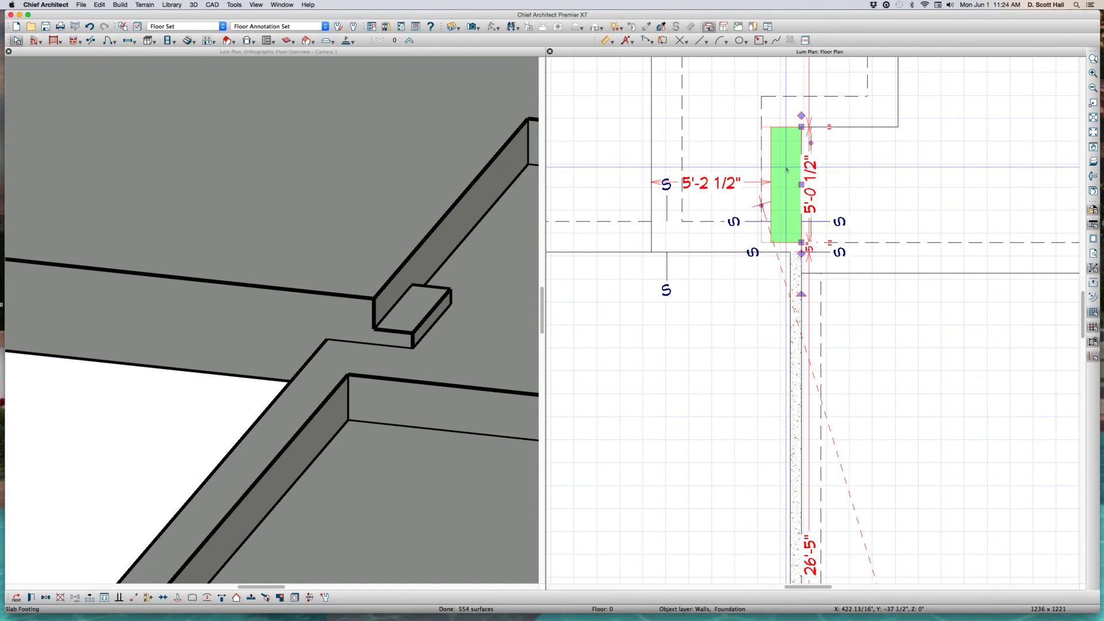
# Check Align Footing on Outside for the junction slab footing, then review the 3D view.
pyautogui.doubleClick(768, 196)
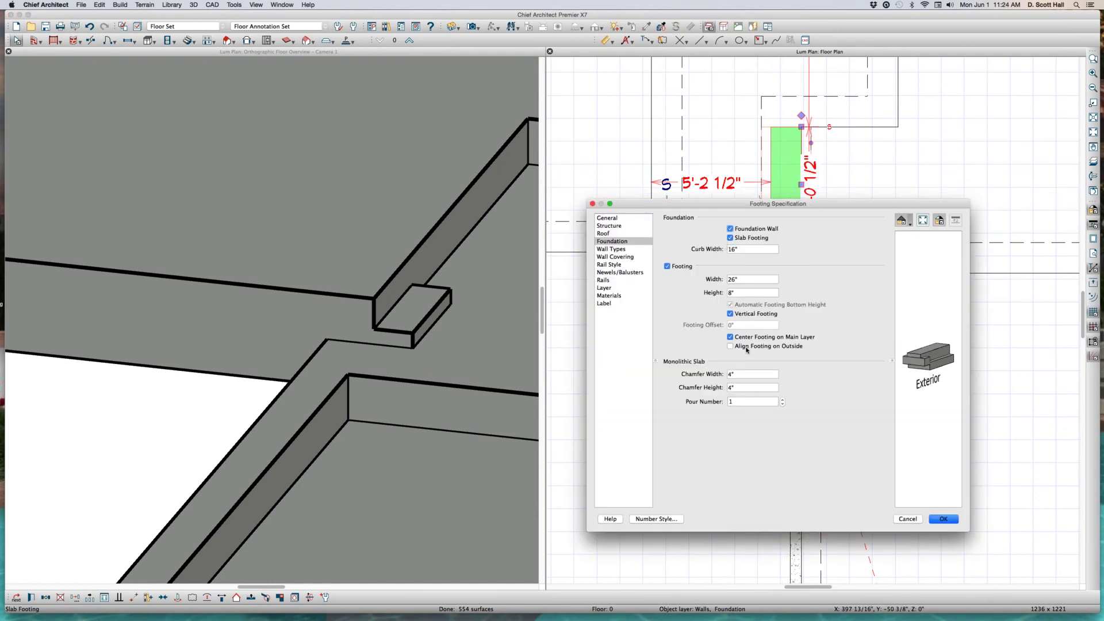
pyautogui.click(747, 349)
pyautogui.press('Return')
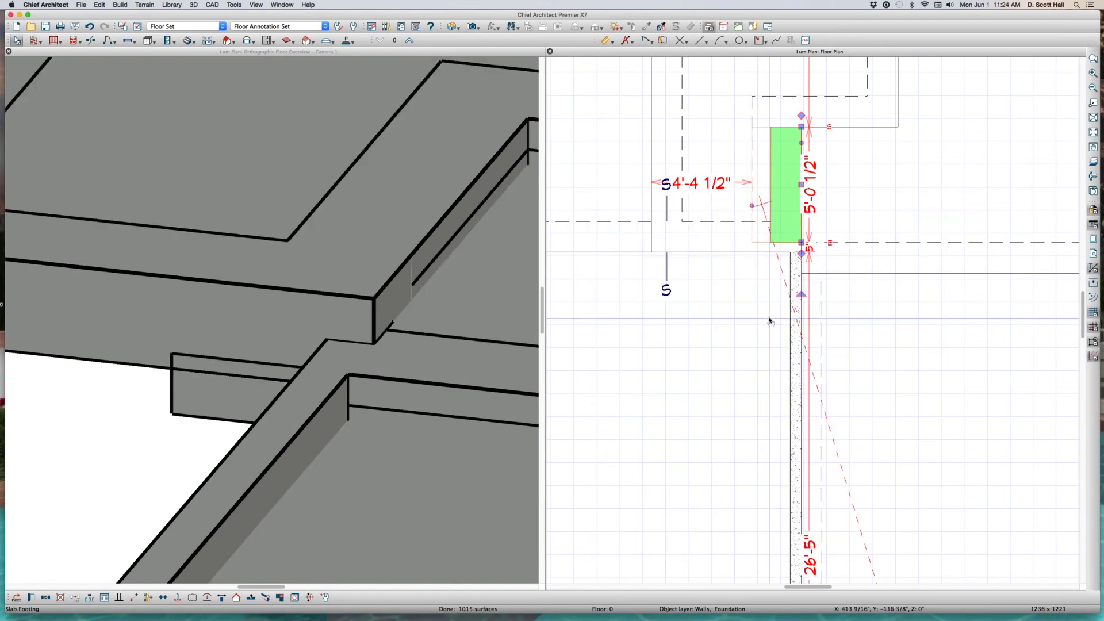
pyautogui.click(236, 246)
pyautogui.click(290, 317)
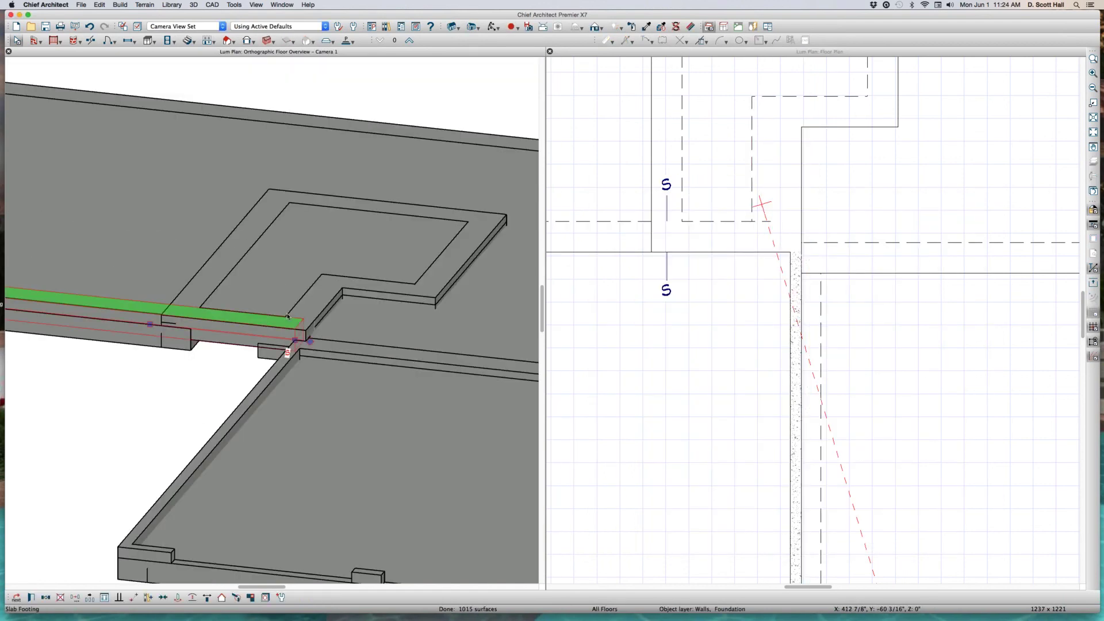
pyautogui.moveTo(289, 317)
pyautogui.mouseDown(button='middle')
pyautogui.moveTo(321, 384)
pyautogui.moveTo(161, 321)
pyautogui.mouseUp(button='middle')
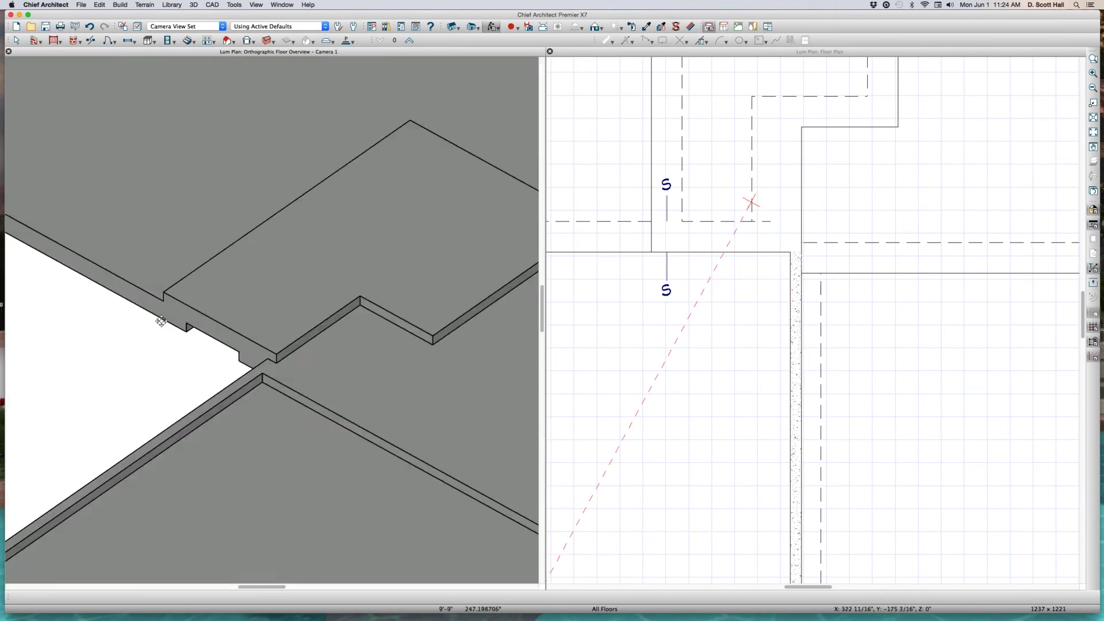
pyautogui.moveTo(161, 320); pyautogui.dragTo(190, 320, button='middle')
pyautogui.click(188, 330)
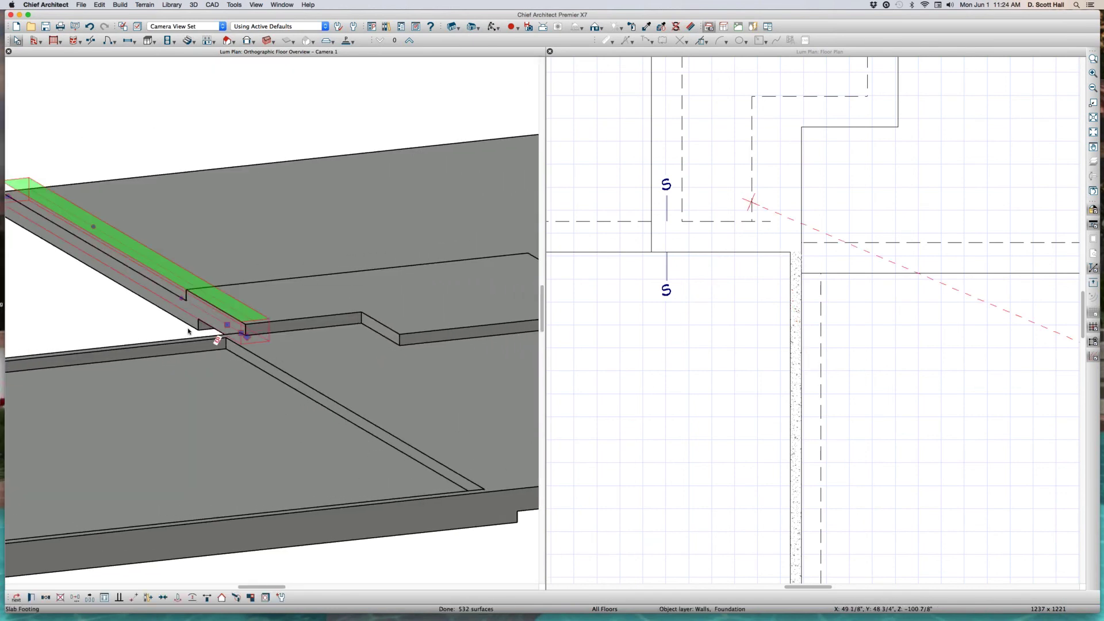
pyautogui.press('Escape')
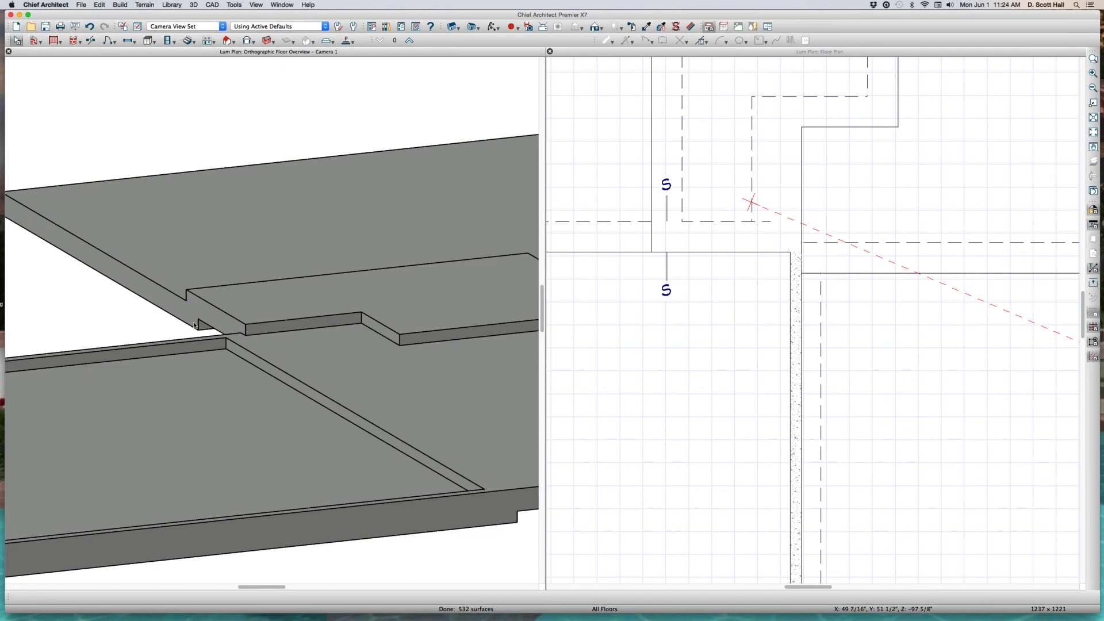
pyautogui.click(209, 349)
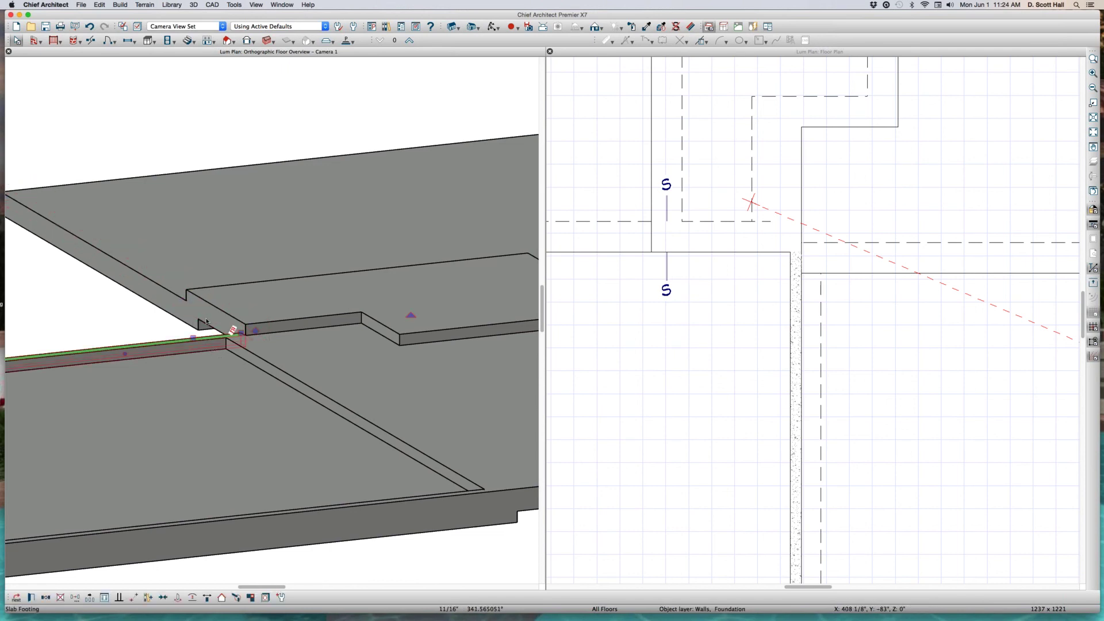